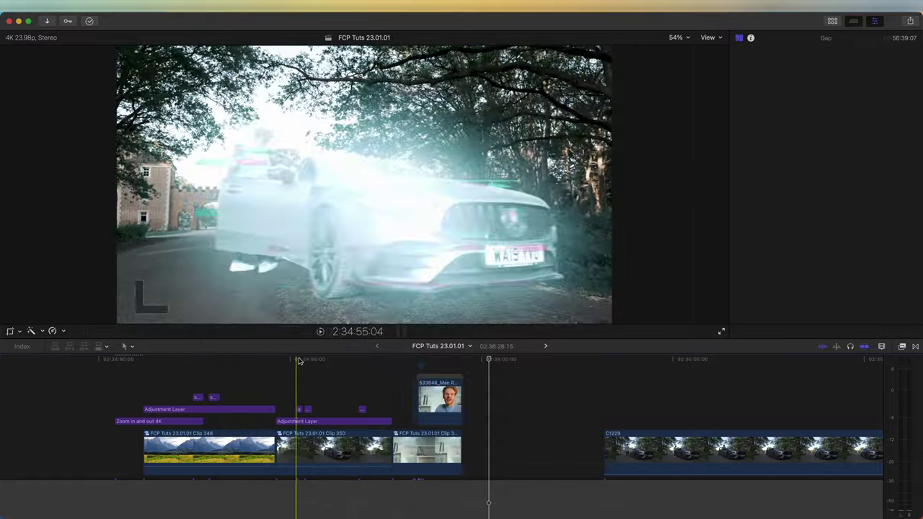
pyautogui.click(302, 359)
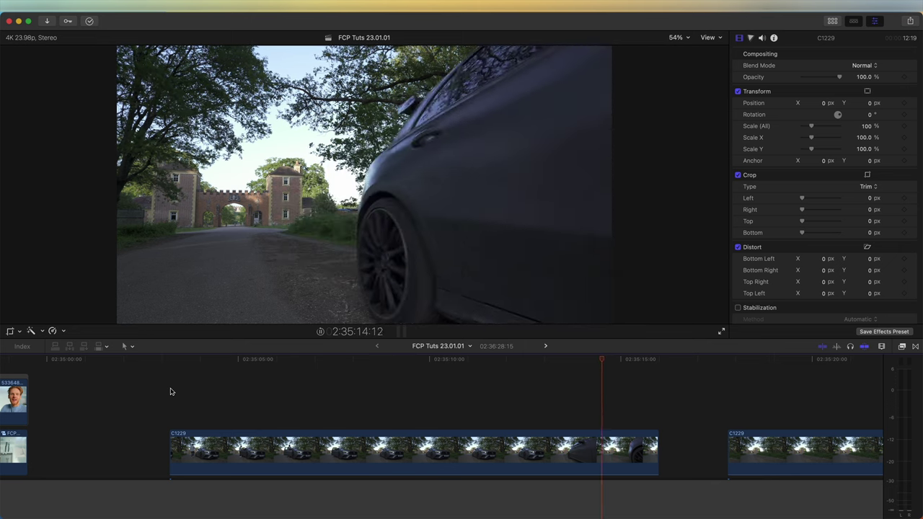
pyautogui.press('space')
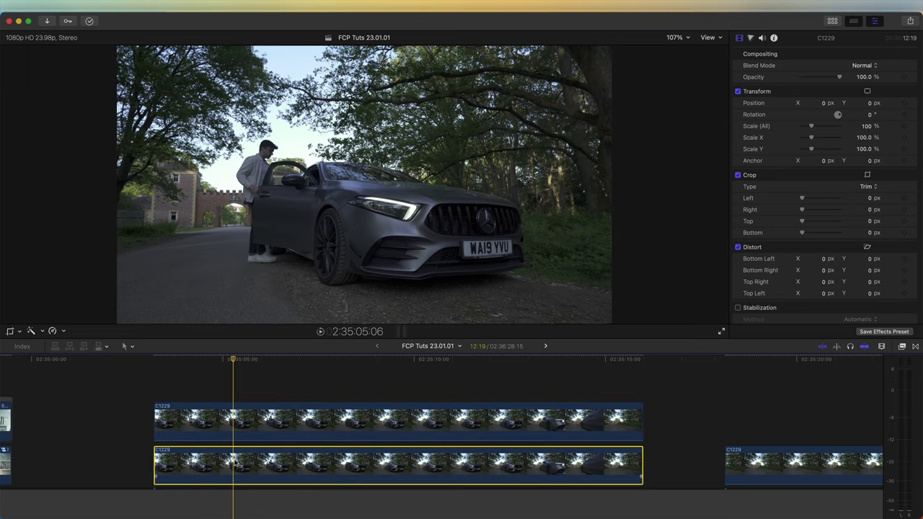
# Disable the lower copy of car clip C1229 and apply the Scene Removal Mask effect to the upper copy
pyautogui.press('v')
pyautogui.click(240, 424)
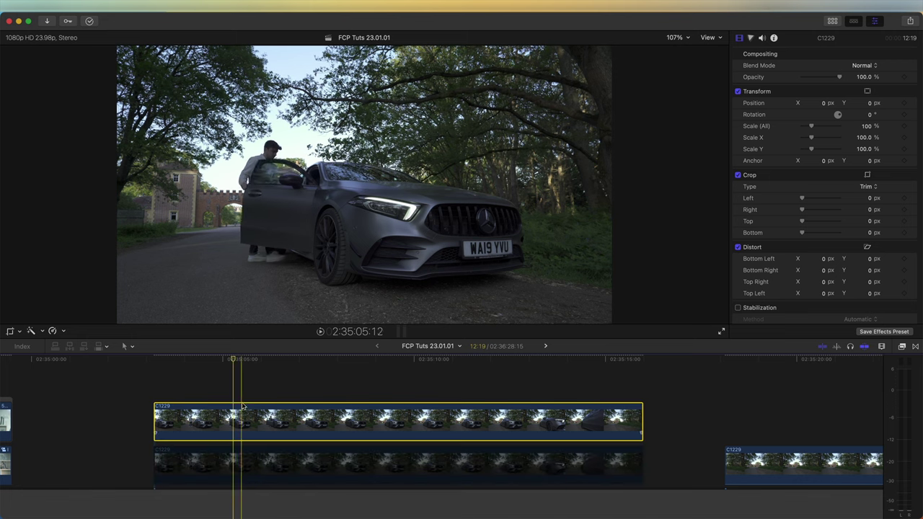
pyautogui.click(259, 359)
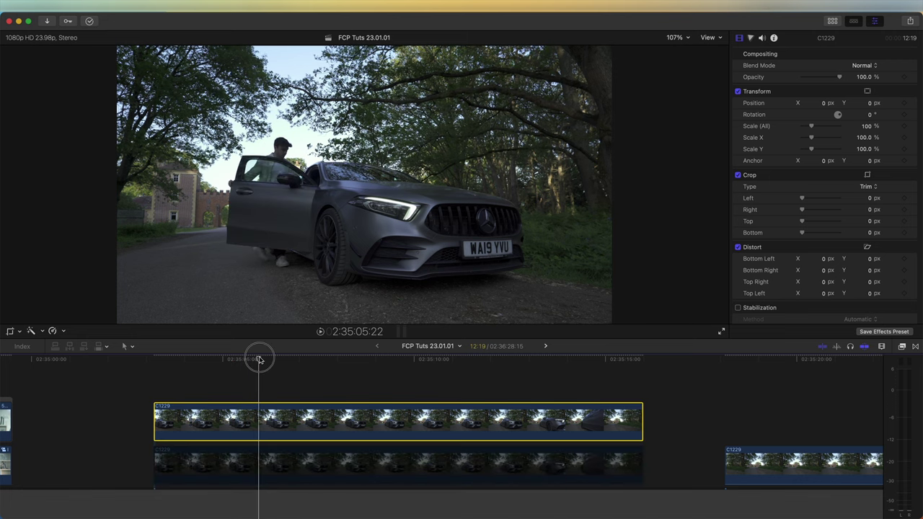
pyautogui.click(902, 346)
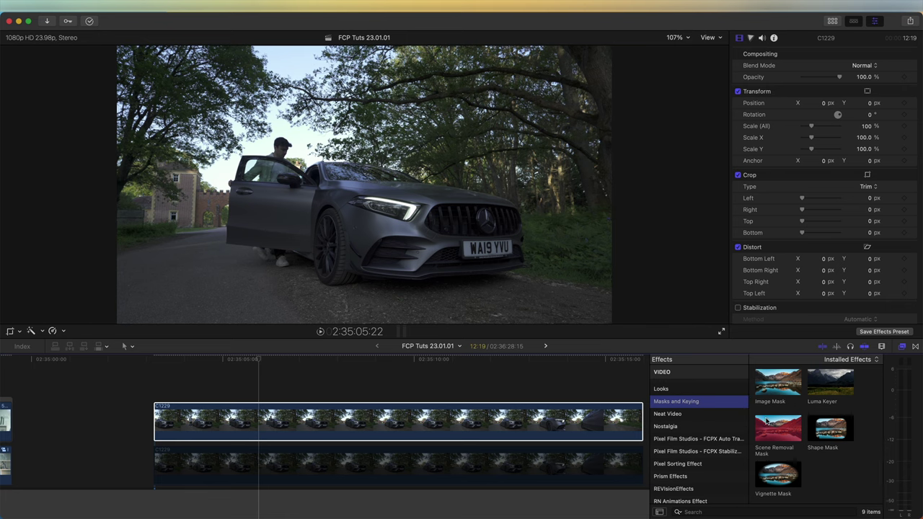
pyautogui.moveTo(767, 422); pyautogui.dragTo(281, 423)
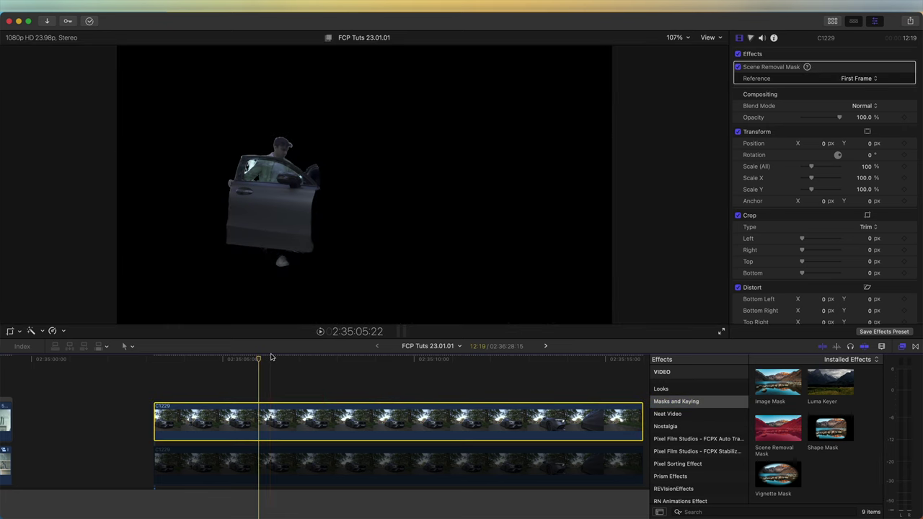
# Check the mask along the clip and set the Scene Removal Mask's Reference to Last Frame
pyautogui.click(296, 357)
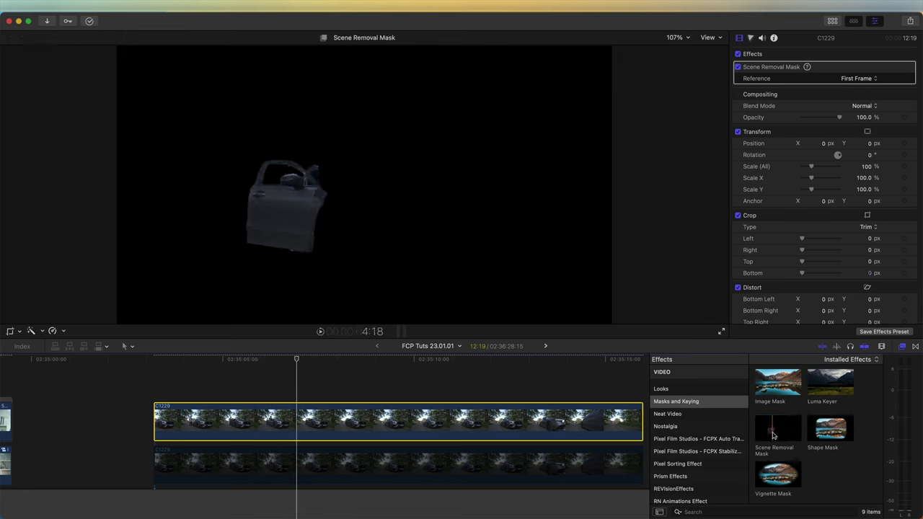
pyautogui.click(321, 360)
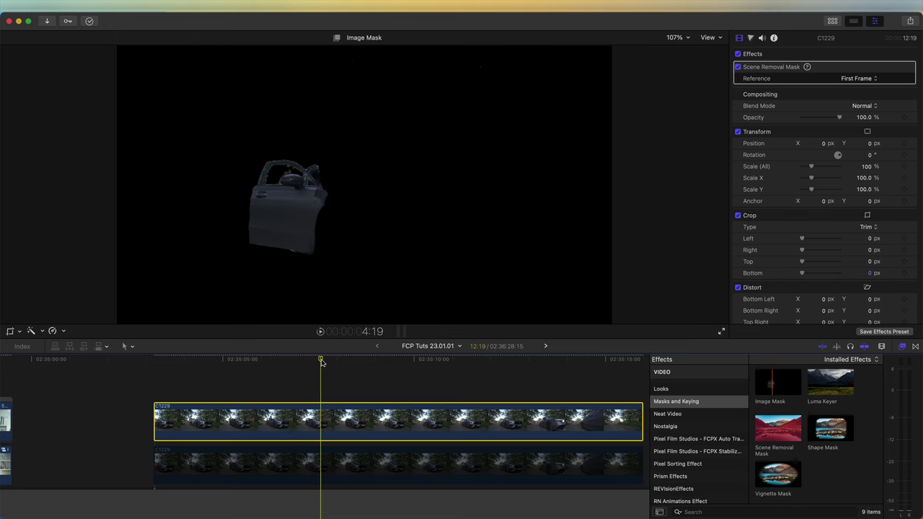
pyautogui.click(632, 359)
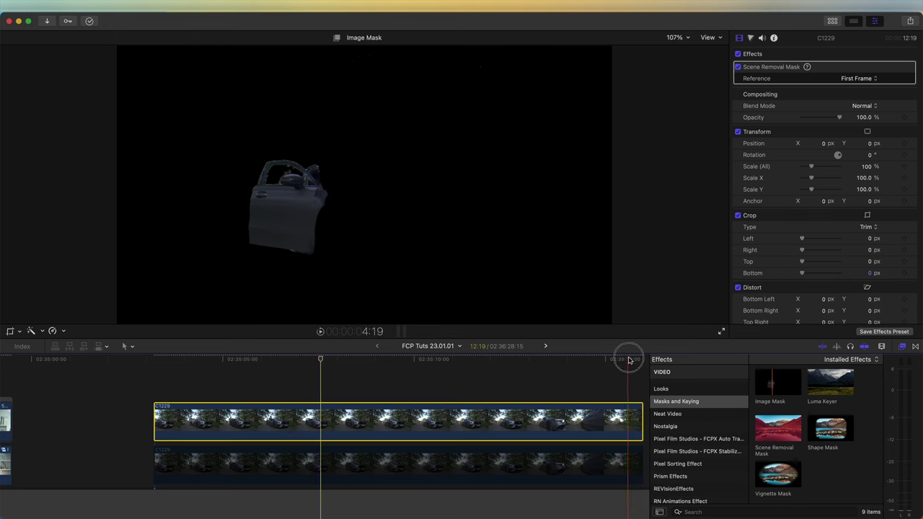
pyautogui.click(445, 365)
pyautogui.click(856, 79)
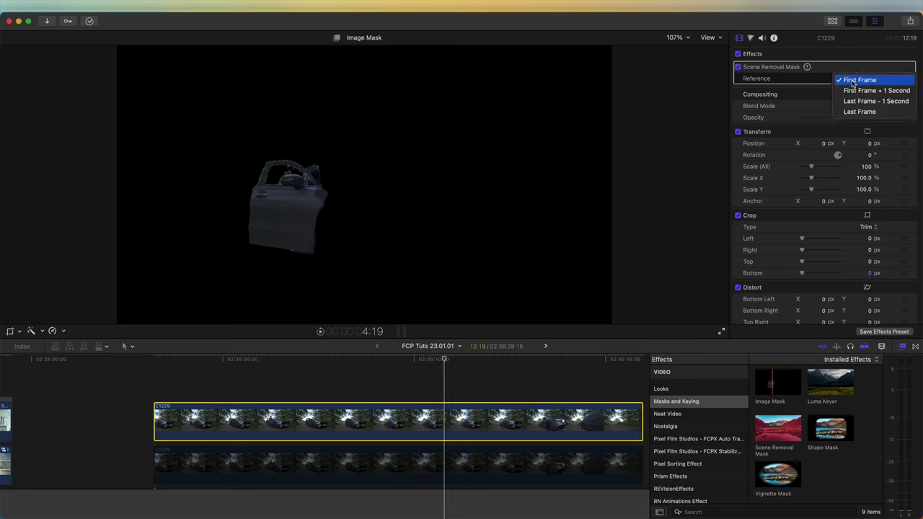
pyautogui.click(856, 113)
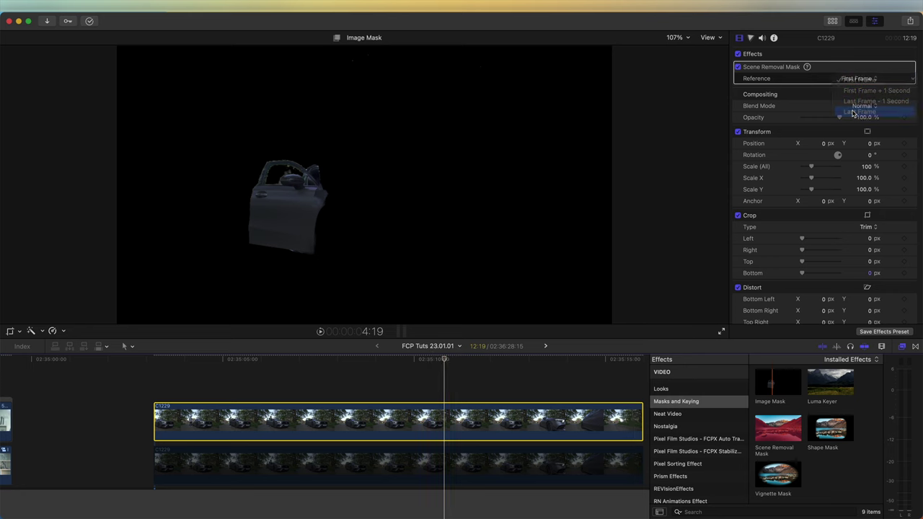
pyautogui.click(619, 358)
pyautogui.moveTo(241, 359); pyautogui.dragTo(218, 358)
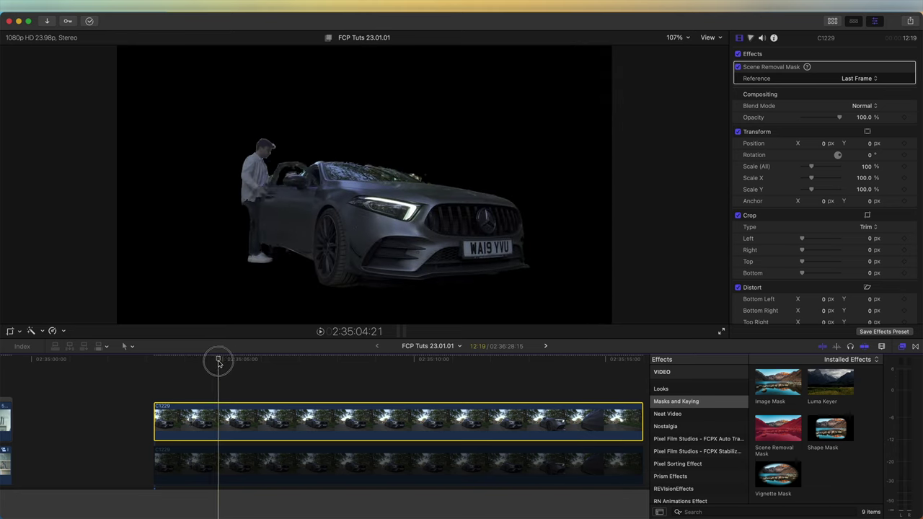
# Turn the masked car clip into a new compound clip
pyautogui.rightClick(227, 424)
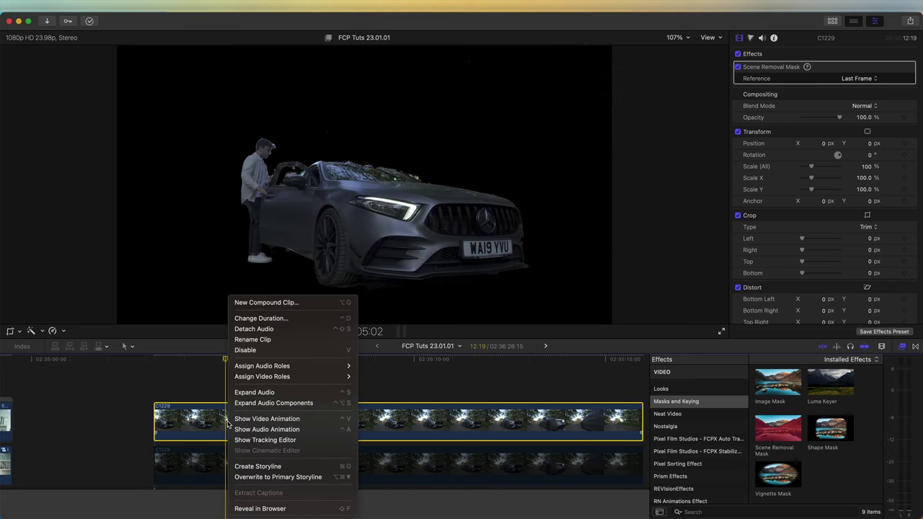
pyautogui.click(259, 303)
pyautogui.click(587, 284)
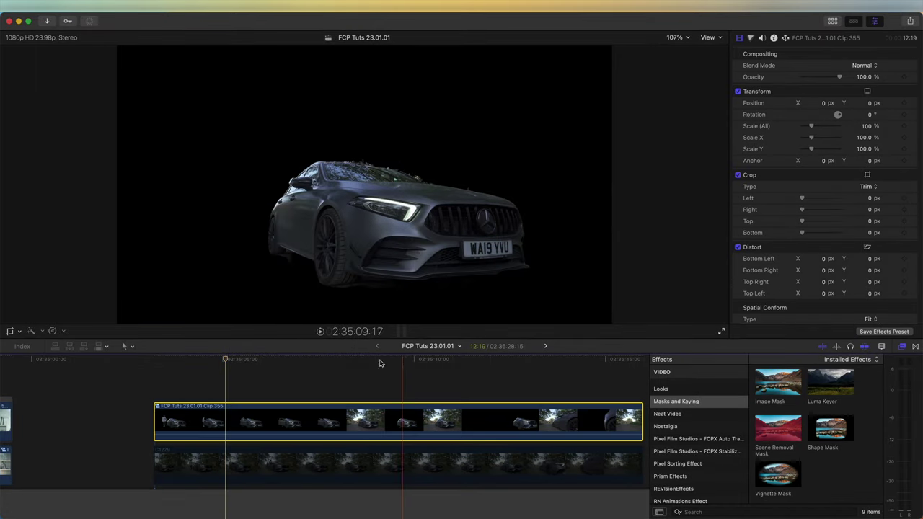
# Move the empty-background C1229 clip beneath the car clips, aligned with their start
pyautogui.hscroll(3, 270, 392)
pyautogui.scroll(-1, 270, 392)
pyautogui.moveTo(625, 453); pyautogui.dragTo(49, 443)
pyautogui.scroll(2, 164, 416)
pyautogui.hscroll(-2, 164, 418)
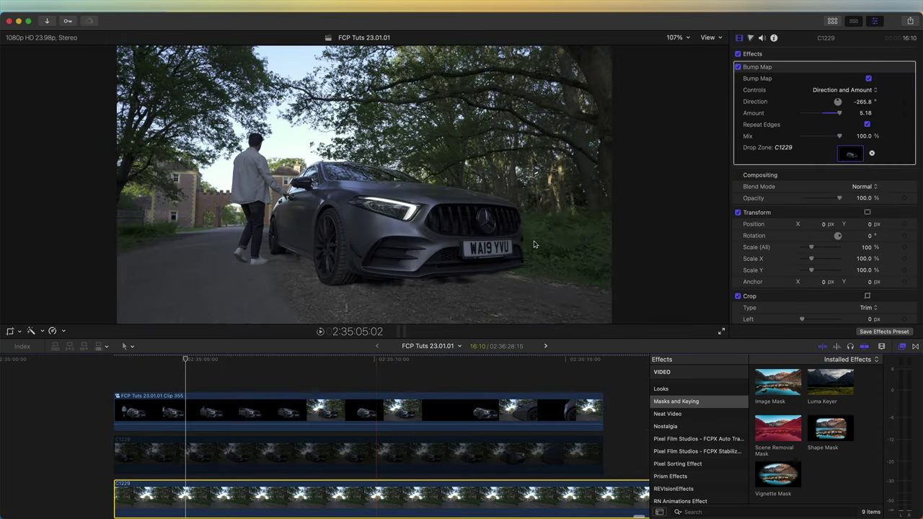
# Apply the Bump Map effect from the RN Effects Expansion Pack to the empty-background clip
pyautogui.click(345, 498)
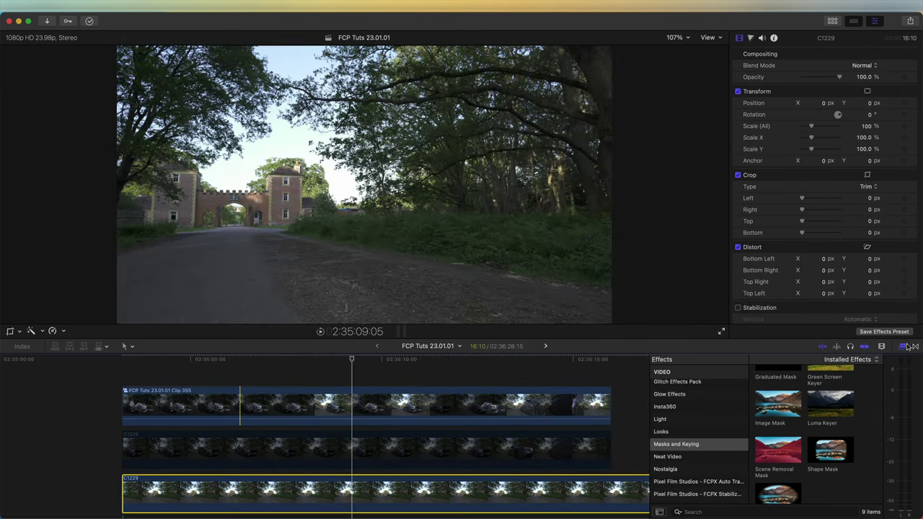
pyautogui.scroll(5, 697, 418)
pyautogui.scroll(-8, 700, 451)
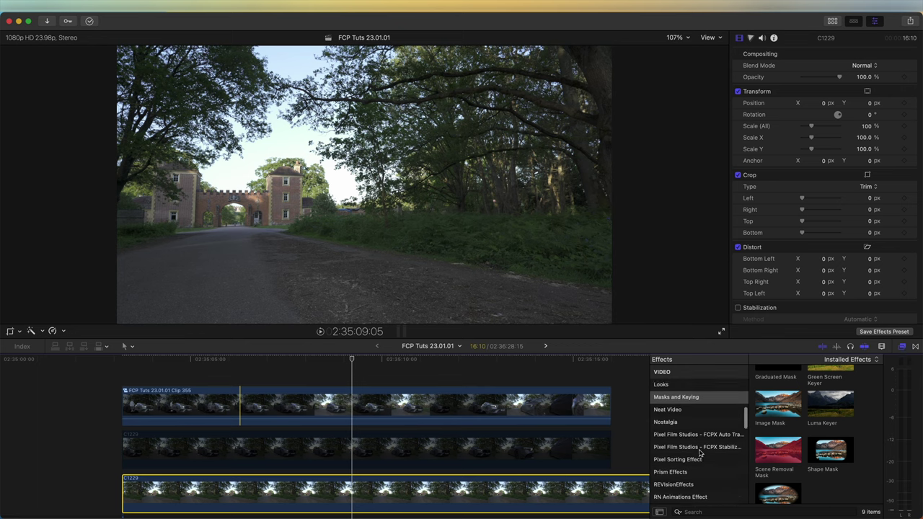
pyautogui.scroll(-8, 701, 453)
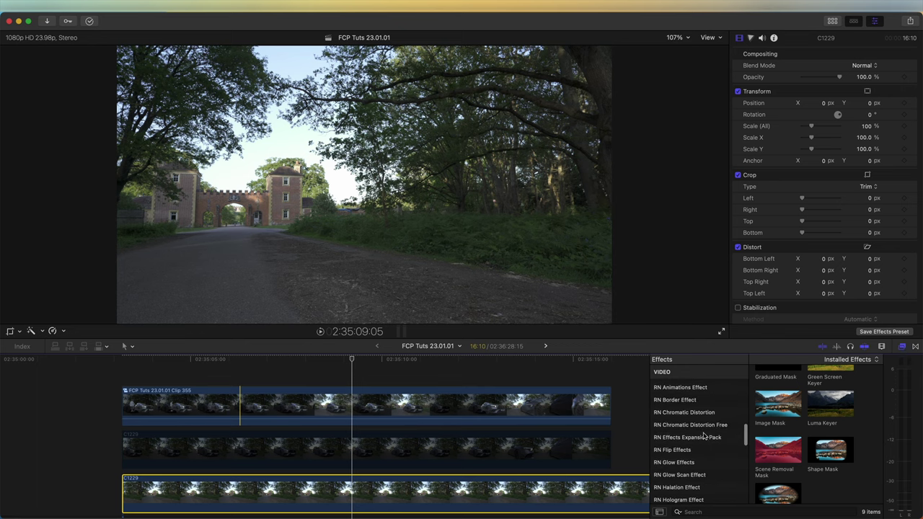
pyautogui.click(693, 438)
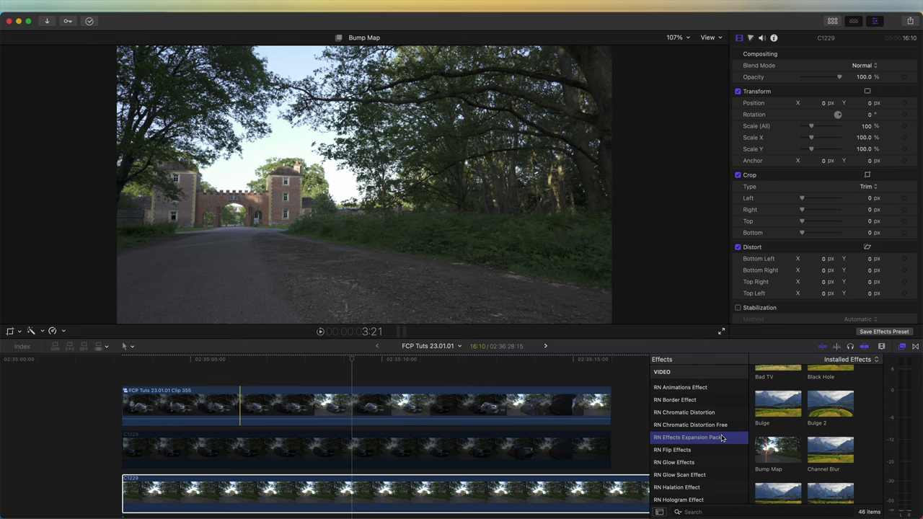
pyautogui.moveTo(876, 386)
pyautogui.mouseDown()
pyautogui.moveTo(876, 493)
pyautogui.moveTo(881, 400)
pyautogui.mouseUp()
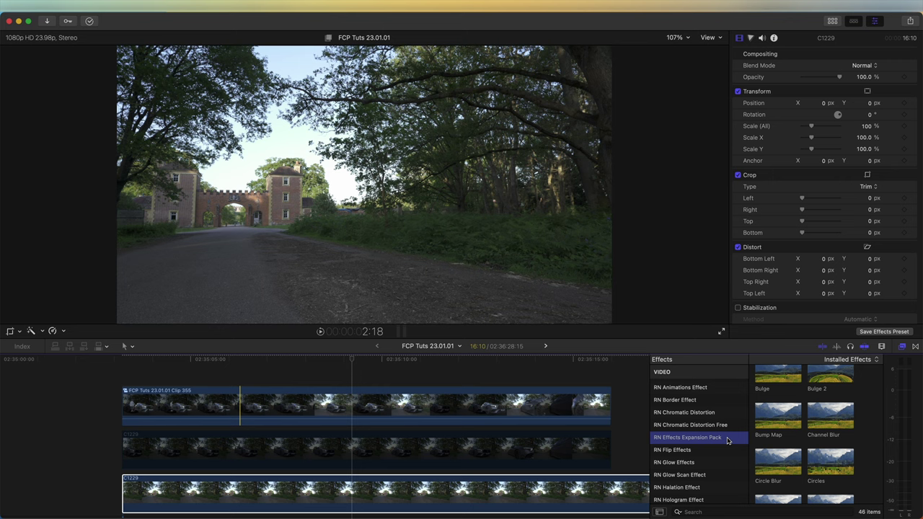
pyautogui.moveTo(778, 422); pyautogui.dragTo(317, 494)
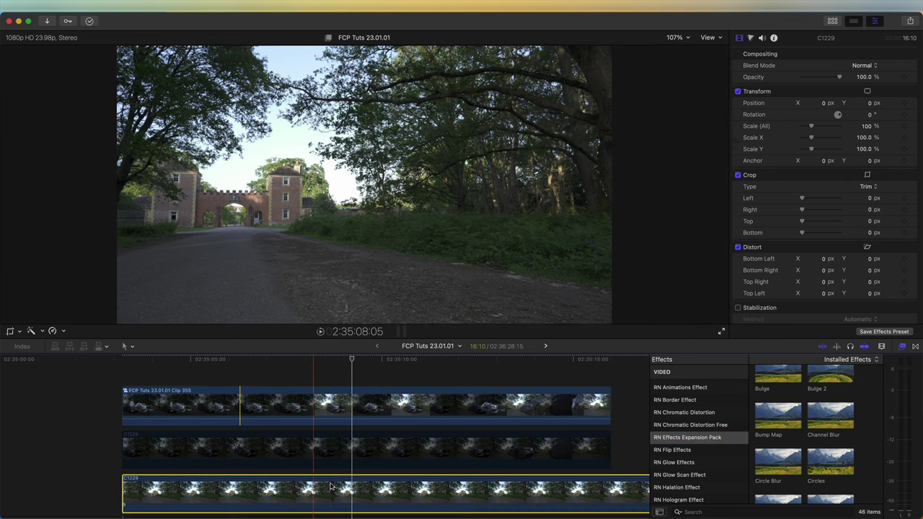
# Fill the Bump Map's drop zone with the masked car footage as its source clip
pyautogui.scroll(-1, 335, 495)
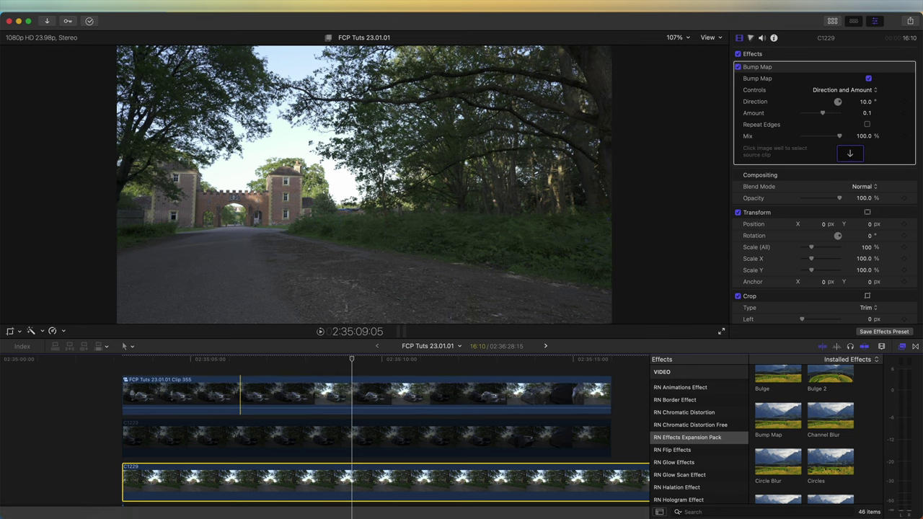
pyautogui.click(854, 156)
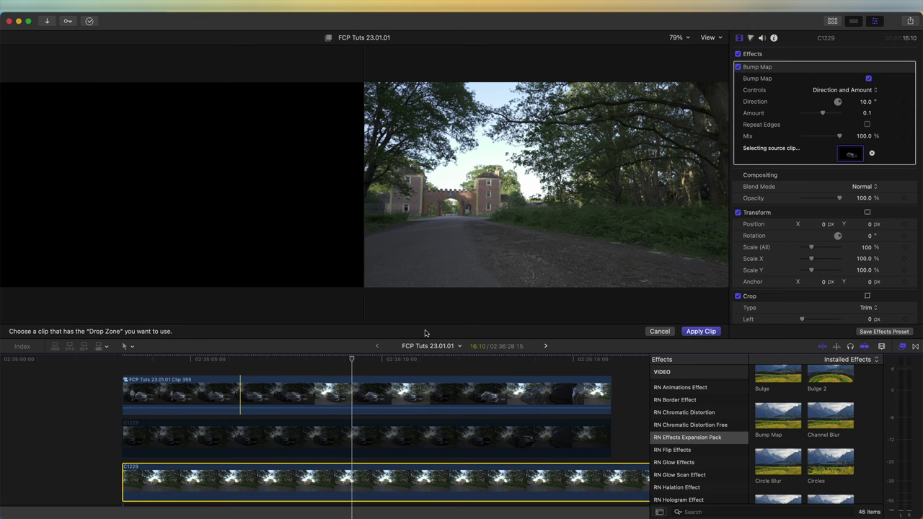
pyautogui.click(700, 332)
# Set the Bump Map's Amount to 10 and its Direction to 58 degrees
pyautogui.moveTo(822, 113); pyautogui.dragTo(848, 119)
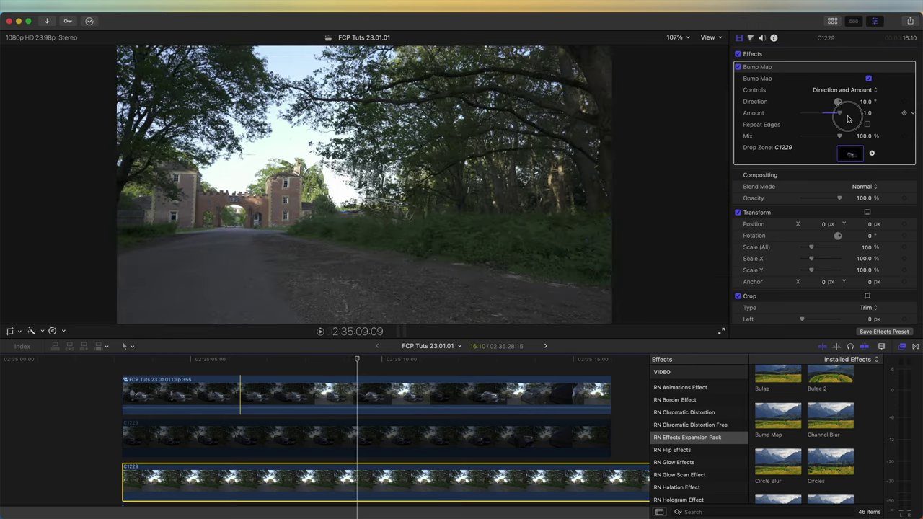
pyautogui.click(869, 113)
pyautogui.write('10')
pyautogui.press('Return')
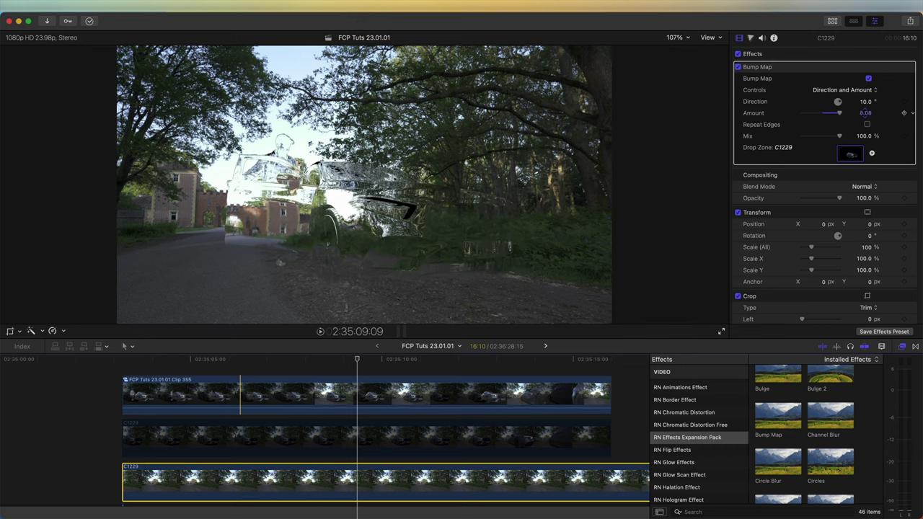
pyautogui.click(865, 102)
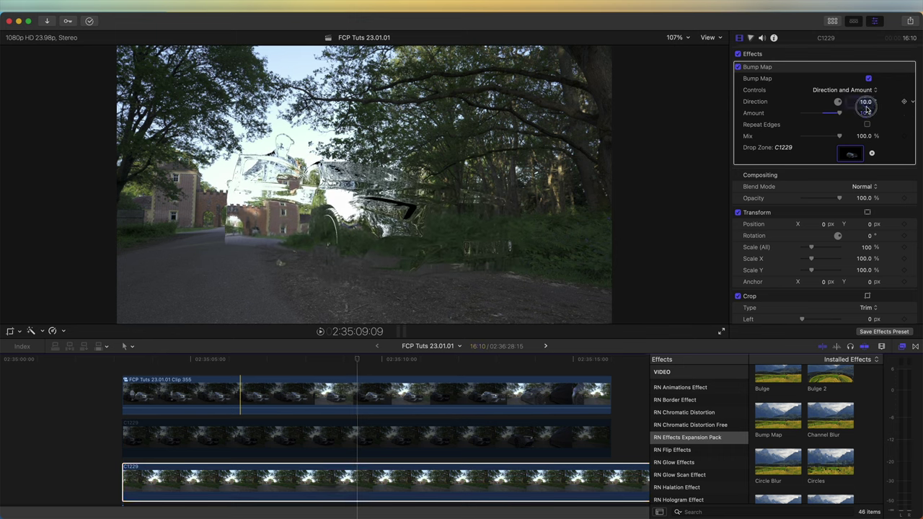
pyautogui.write('58')
pyautogui.press('Return')
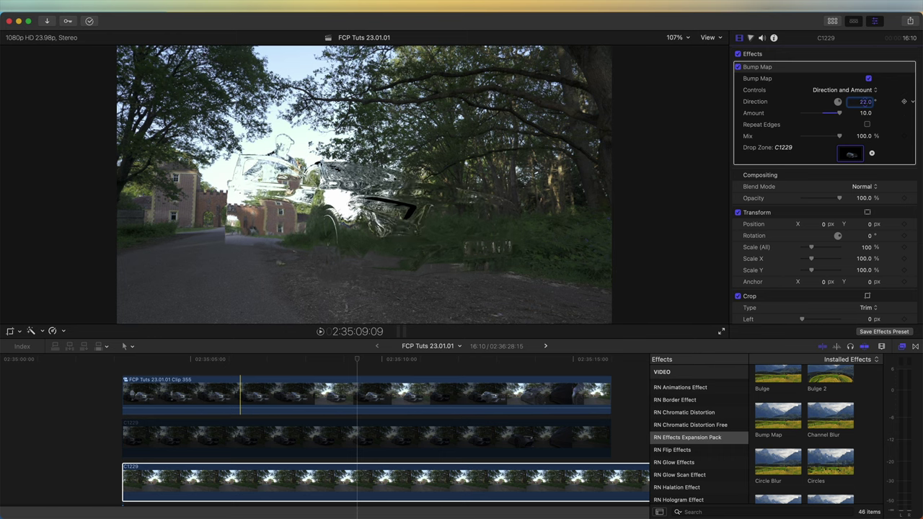
# Enable Repeat Edges on the Bump Map, adjust Direction to -92.5 degrees and Amount to 5.6, and preview the distortion
pyautogui.moveTo(268, 358); pyautogui.dragTo(337, 361)
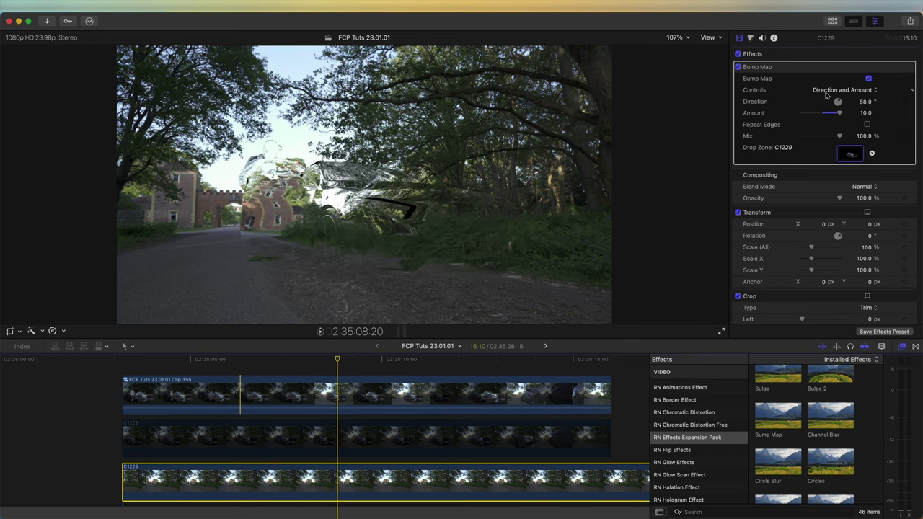
pyautogui.moveTo(865, 102); pyautogui.dragTo(839, 124)
pyautogui.click(867, 125)
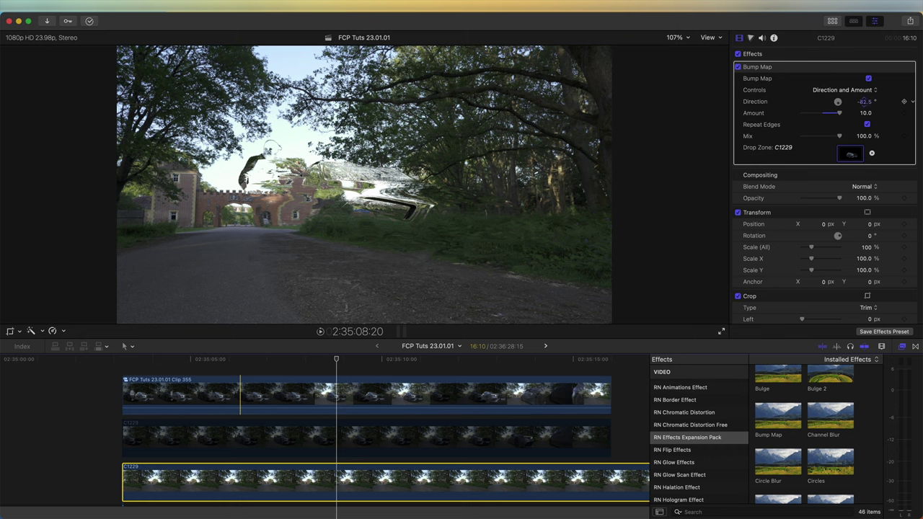
pyautogui.moveTo(864, 102); pyautogui.dragTo(865, 145)
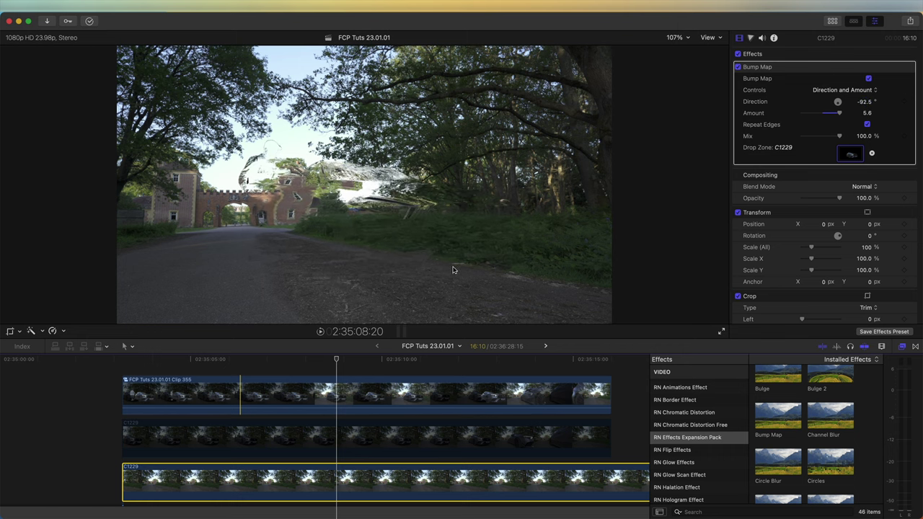
pyautogui.moveTo(311, 360); pyautogui.dragTo(248, 361)
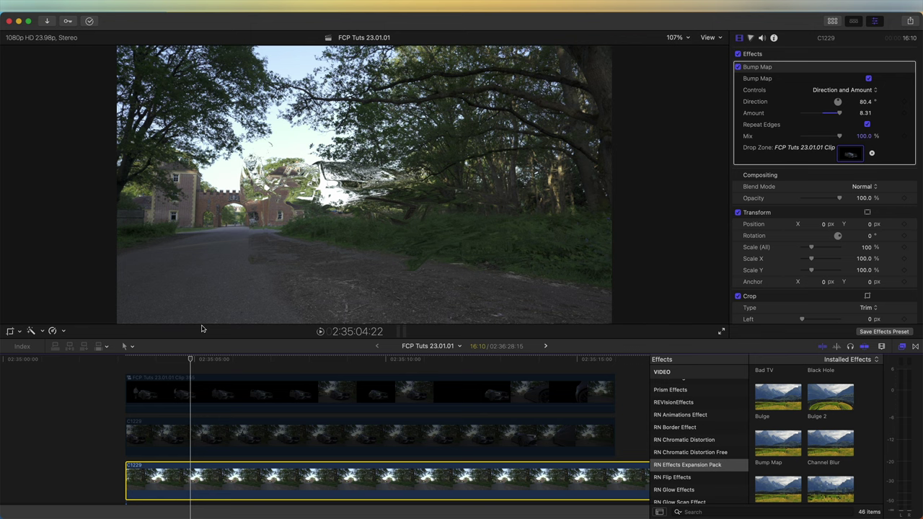
# Split the disabled masked car compound clip at 02:35:05:19
pyautogui.click(292, 390)
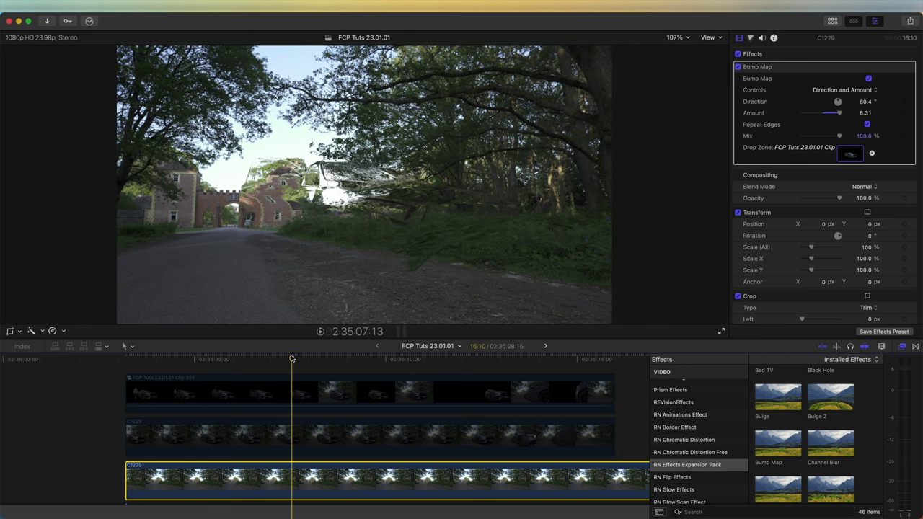
pyautogui.moveTo(292, 358); pyautogui.dragTo(225, 372)
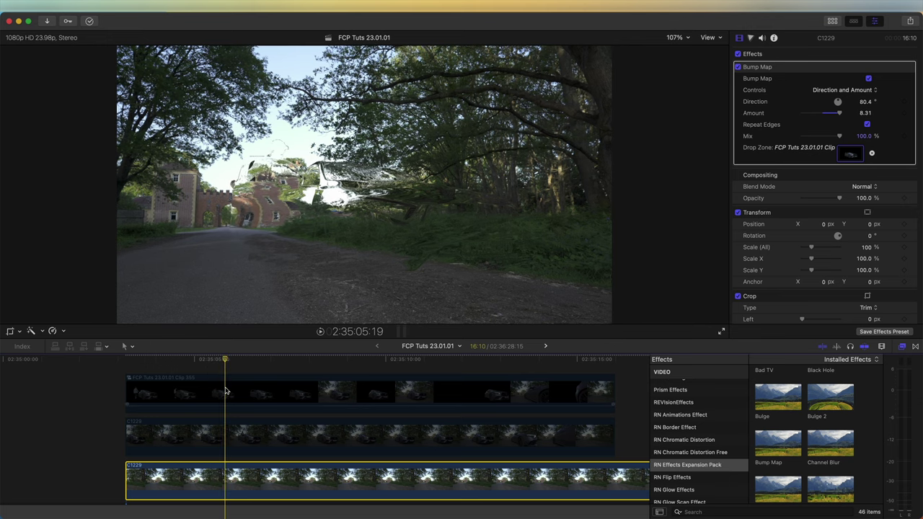
pyautogui.press('b')
pyautogui.click(225, 387)
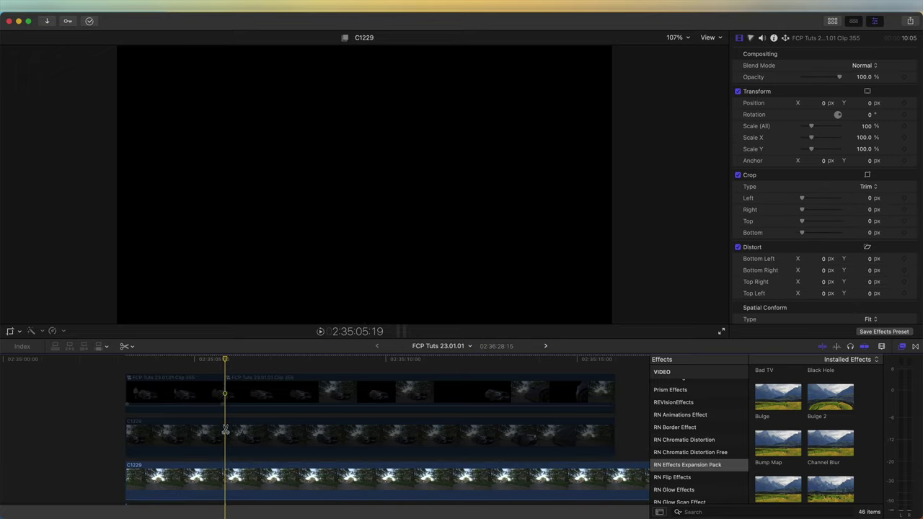
# Enable the second part of the split car compound clip and move the playhead to 02:35:05:09, before the cut
pyautogui.press('super+equal')
pyautogui.press('a')
pyautogui.click(289, 389)
pyautogui.press('v')
pyautogui.click(228, 361)
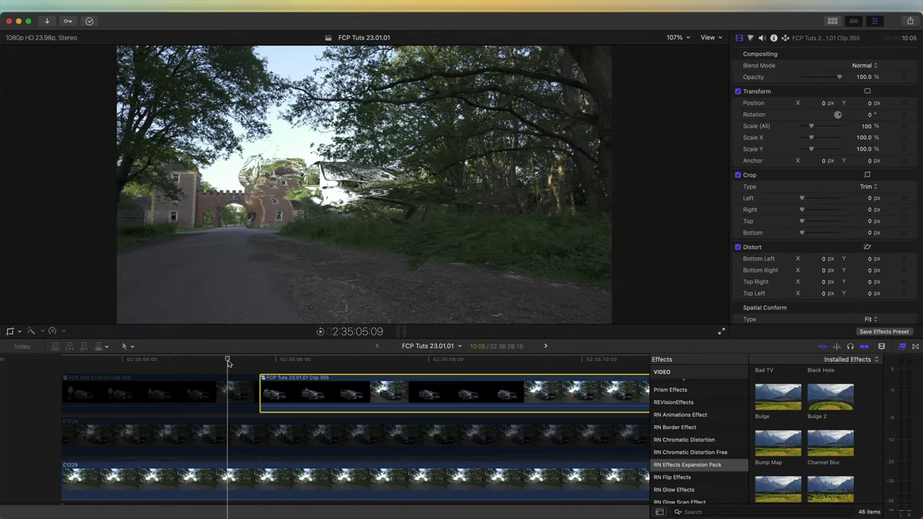
# Split the enabled masked car compound clip at 02:35:05:20, 02:35:05:21 and 02:35:05:23
pyautogui.press('space')
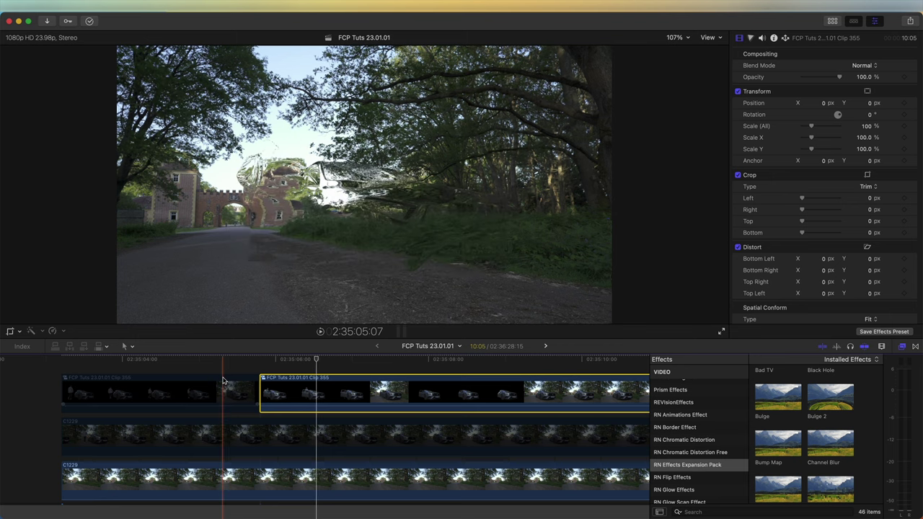
pyautogui.moveTo(316, 359); pyautogui.dragTo(259, 360)
pyautogui.press('super+equal')
pyautogui.press('super+equal')
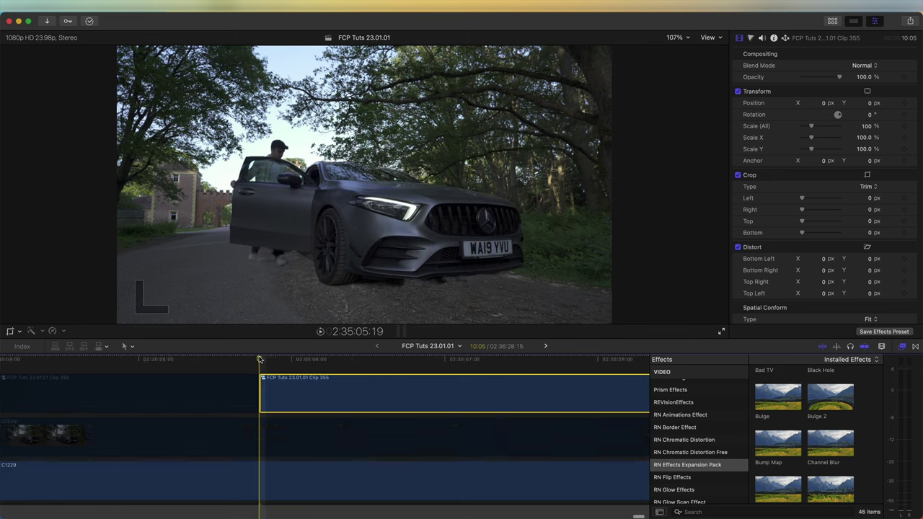
pyautogui.moveTo(269, 360); pyautogui.dragTo(272, 360)
pyautogui.press('b')
pyautogui.click(272, 390)
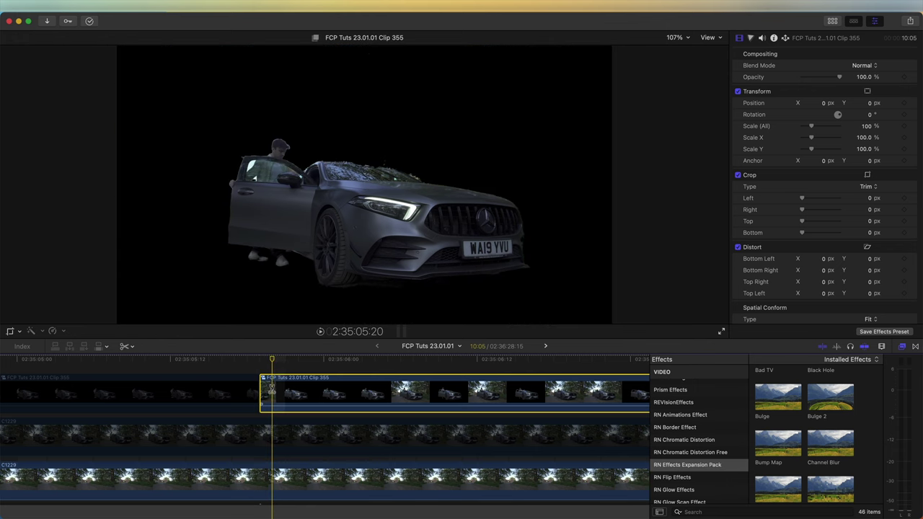
pyautogui.click(284, 389)
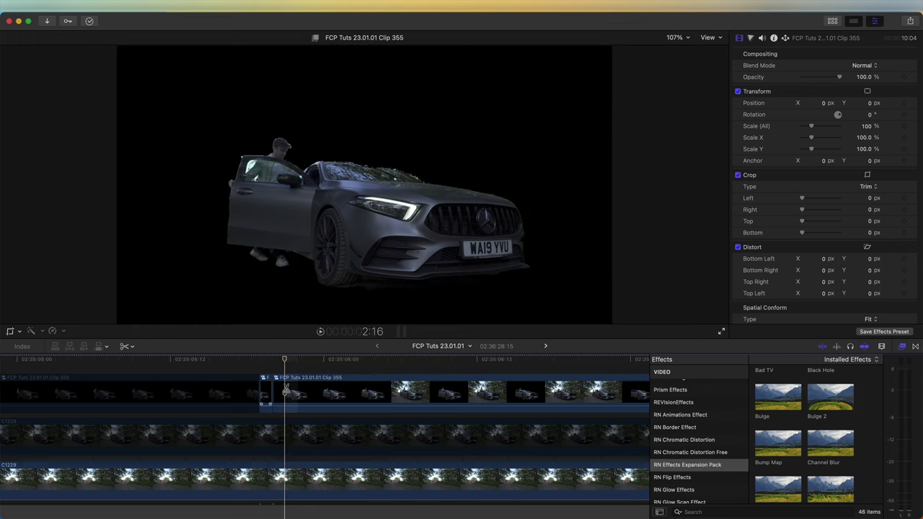
pyautogui.press('Right')
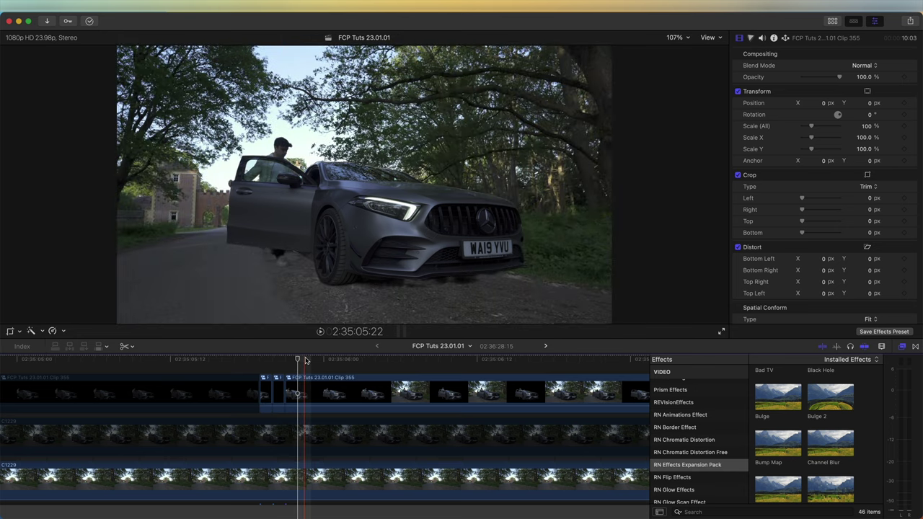
pyautogui.click(311, 389)
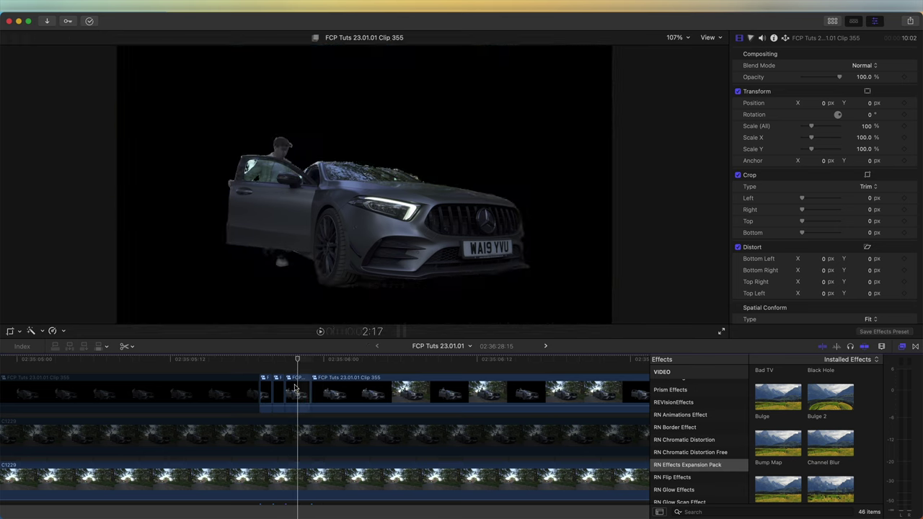
# Delete the second one-frame piece of the masked car clip and the disabled part before the first cut
pyautogui.press('a')
pyautogui.click(277, 390)
pyautogui.press('Delete')
pyautogui.click(180, 391)
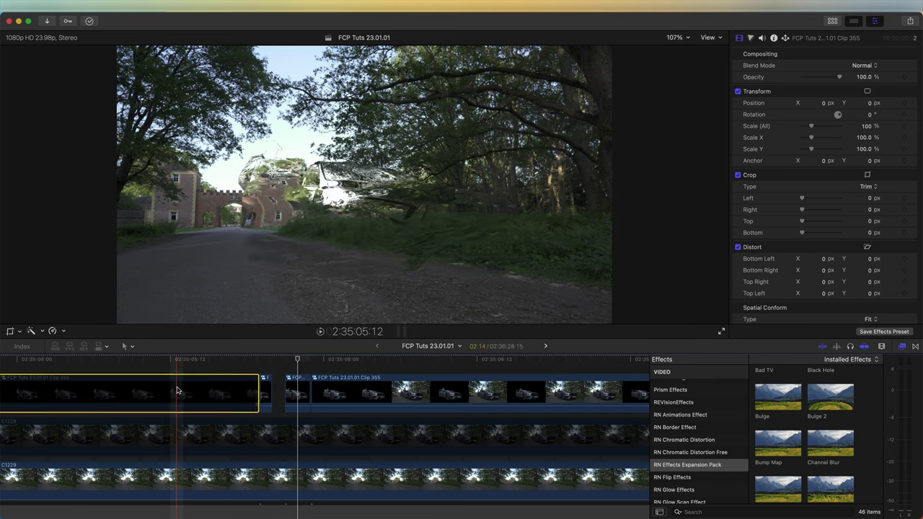
pyautogui.press('Delete')
# Apply the Hologram Effect to the remaining one-frame car piece and raise its Color Board global exposure to 100%
pyautogui.hscroll(-1, 290, 376)
pyautogui.click(290, 376)
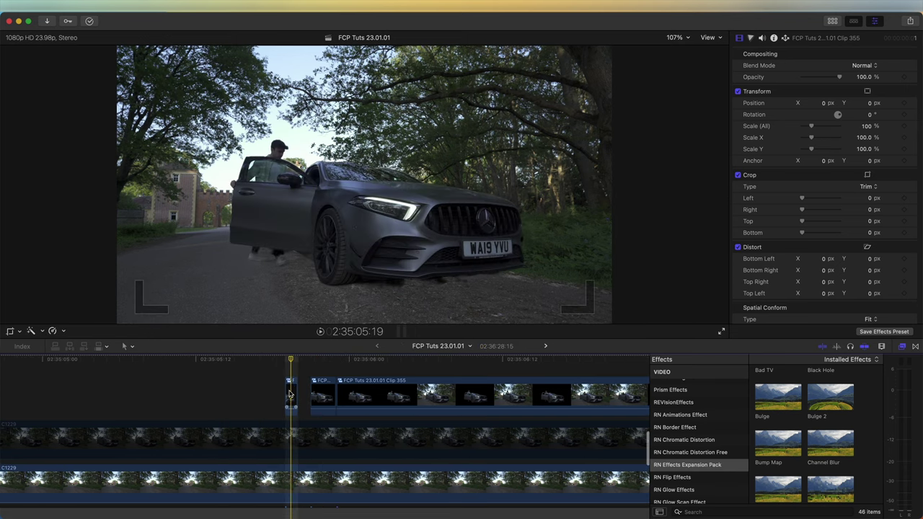
pyautogui.click(290, 394)
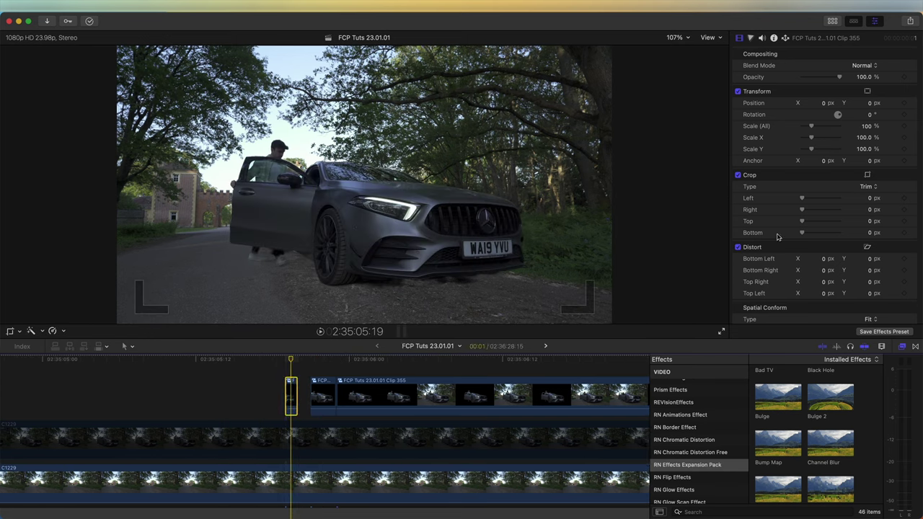
pyautogui.scroll(-3, 717, 457)
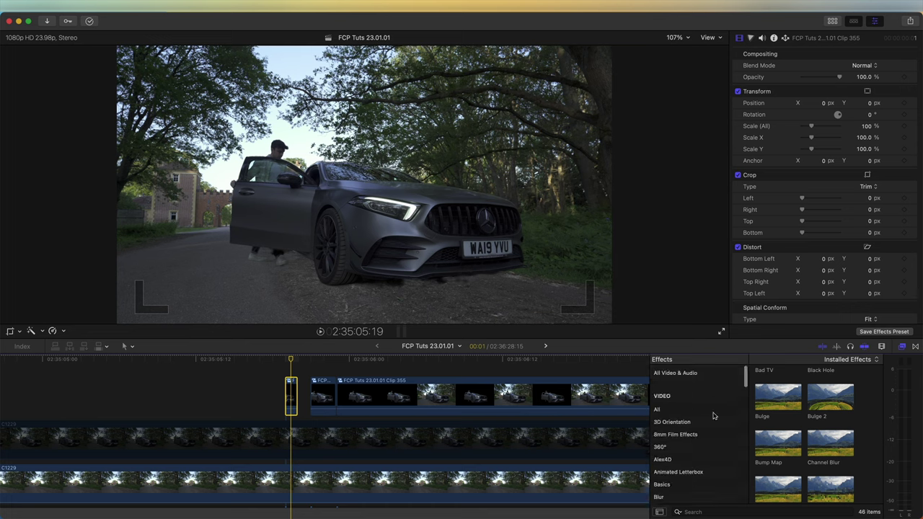
pyautogui.click(688, 423)
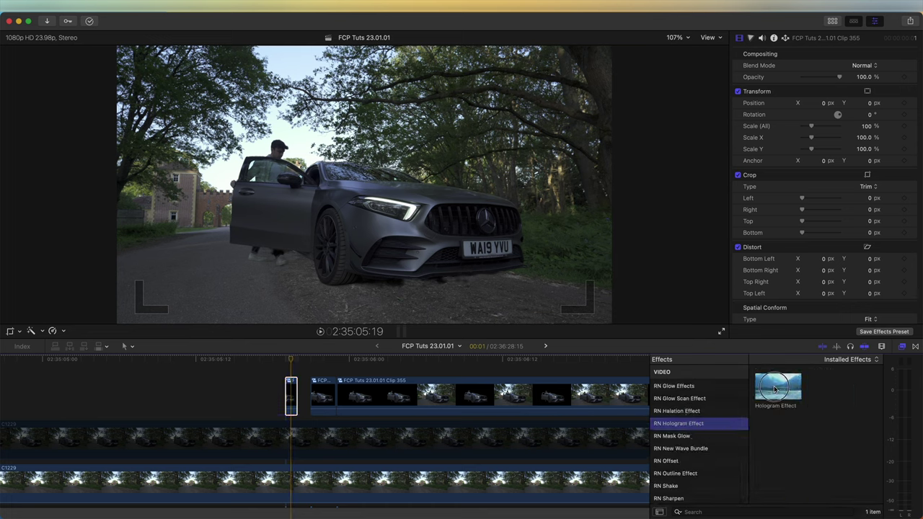
pyautogui.moveTo(770, 390); pyautogui.dragTo(289, 398)
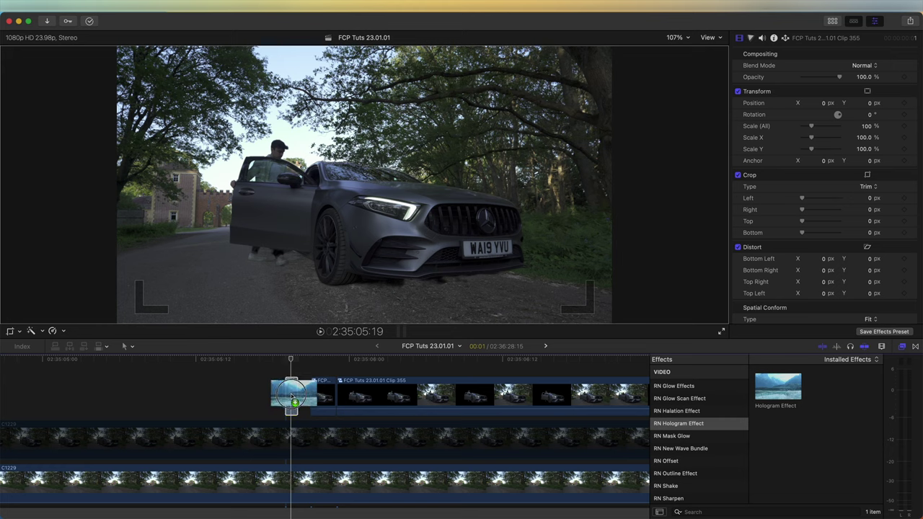
pyautogui.click(751, 38)
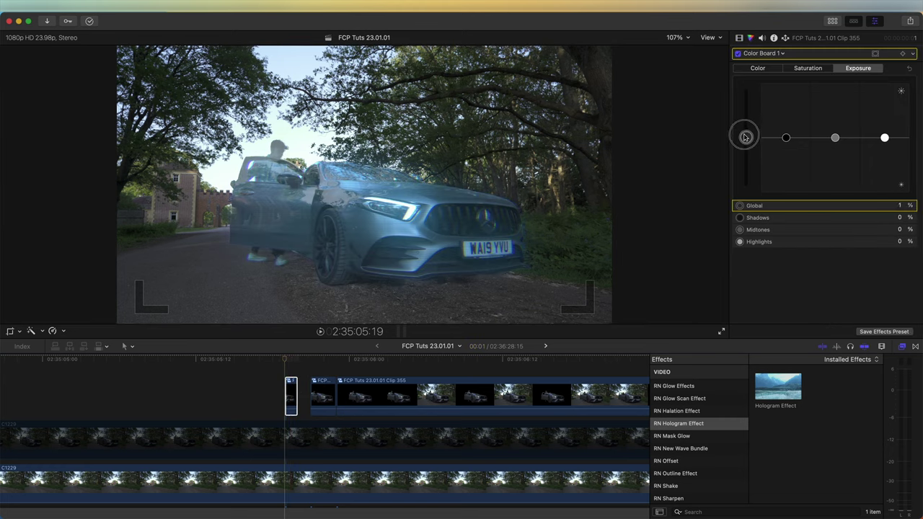
pyautogui.moveTo(746, 137); pyautogui.dragTo(746, 81)
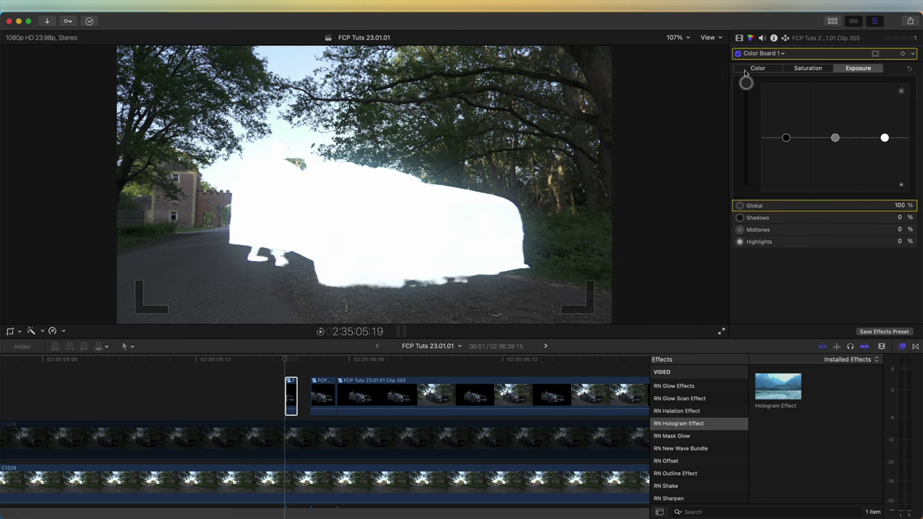
# Set the hologram's Glint Size to 14, Glint Softness to 100%, Scan Line Brightness to 5 and Static to 0.85, then preview the flash
pyautogui.click(739, 38)
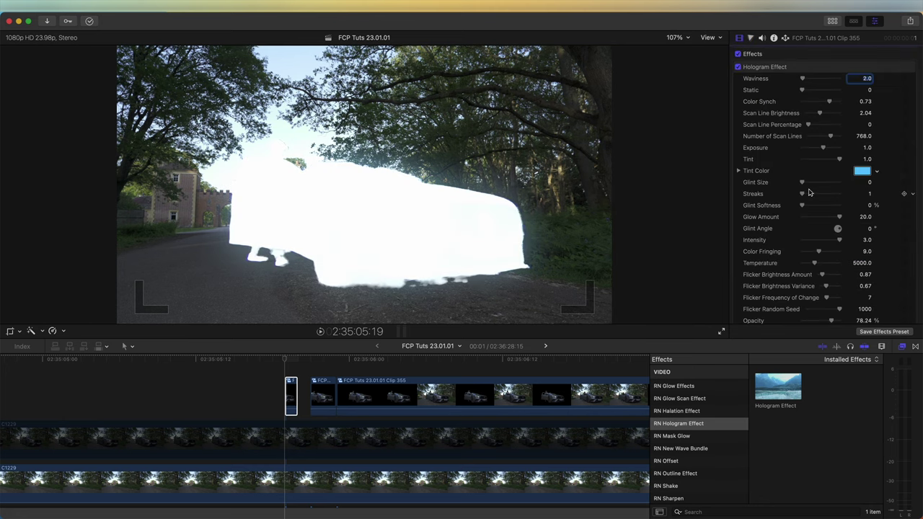
pyautogui.moveTo(802, 183); pyautogui.dragTo(827, 184)
pyautogui.moveTo(820, 113); pyautogui.dragTo(839, 114)
pyautogui.moveTo(802, 90); pyautogui.dragTo(836, 94)
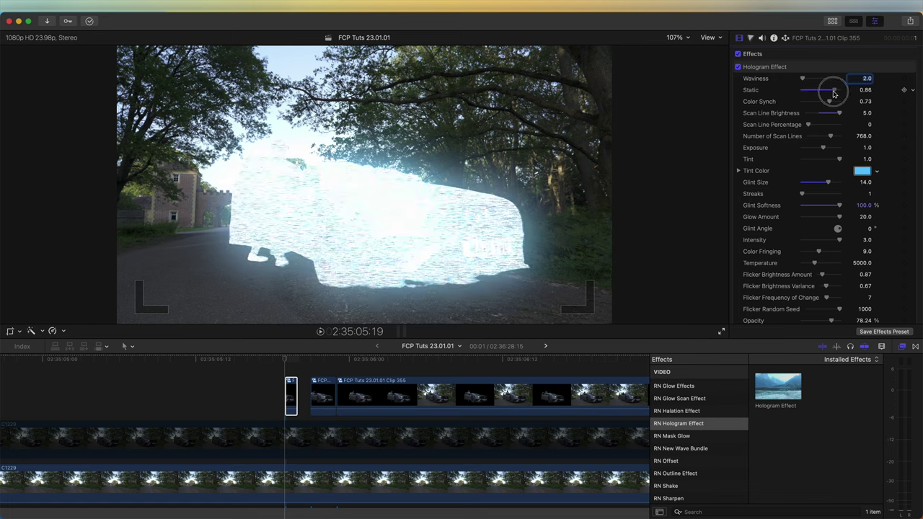
pyautogui.press('space')
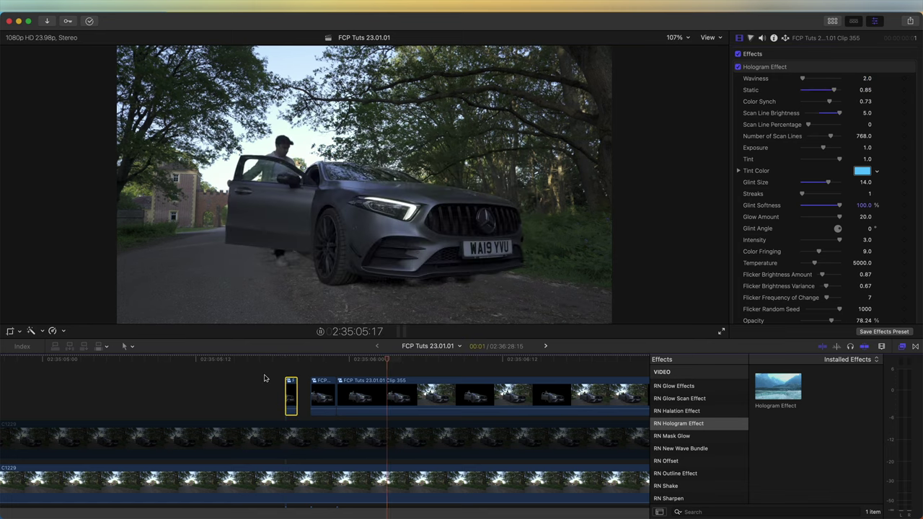
# Copy the effects of the one-frame flash piece onto the two-frame car piece after the gap
pyautogui.click(291, 392)
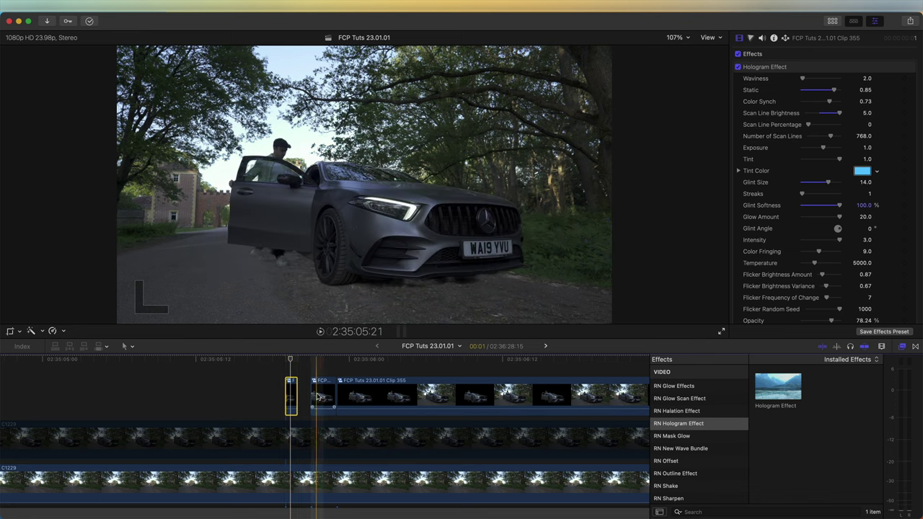
pyautogui.click(322, 395)
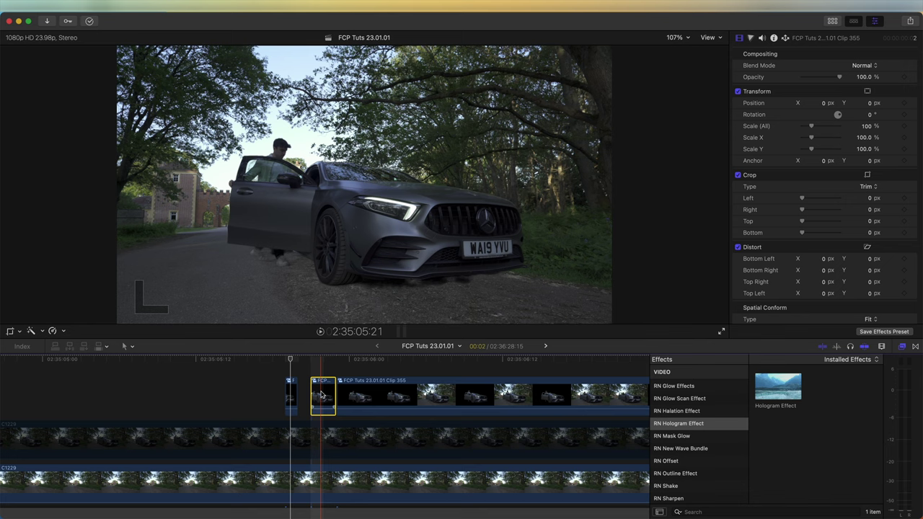
pyautogui.press('alt+super+v')
pyautogui.click(325, 362)
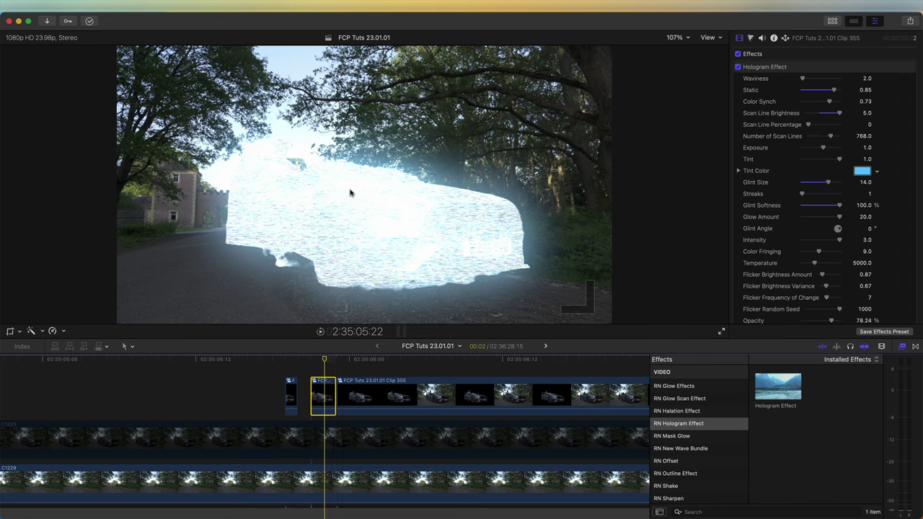
# Lower the two-frame piece's Color Board global exposure back to neutral and set its hologram Static to 0
pyautogui.press('ctrl+super+e')
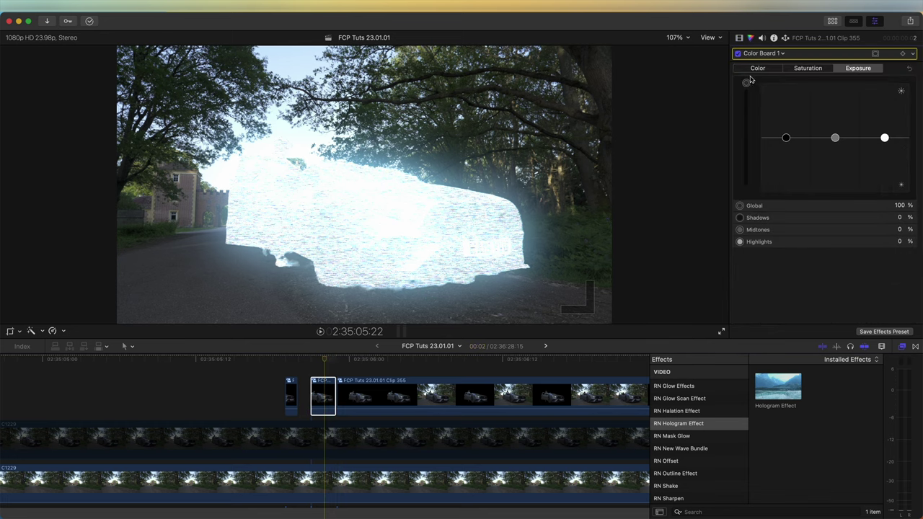
pyautogui.moveTo(747, 87); pyautogui.dragTo(747, 137)
pyautogui.click(740, 38)
pyautogui.moveTo(809, 90); pyautogui.dragTo(792, 92)
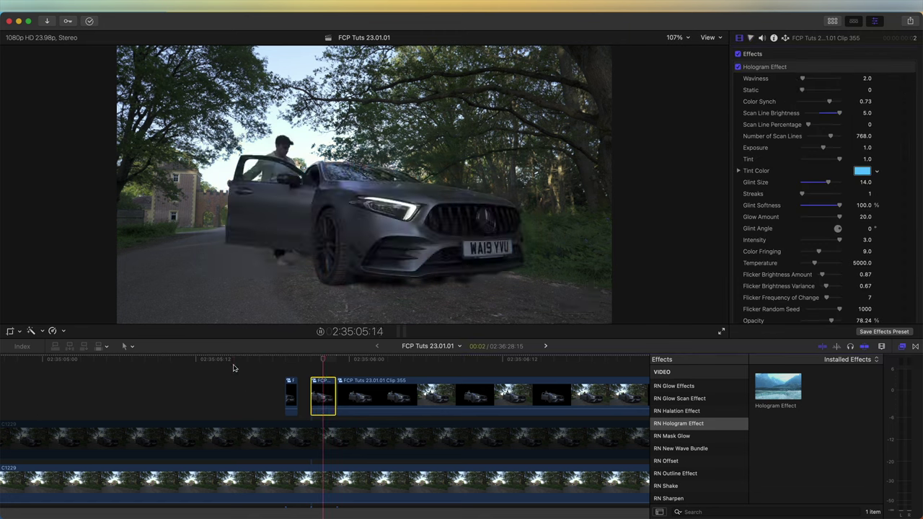
# Set the two-frame piece's Waviness to 0, Scan Line Percentage 0.32, Number of Scan Lines 209, Flicker Brightness Amount 3.31 and Flicker Brightness Variance 0.05
pyautogui.moveTo(809, 125)
pyautogui.mouseDown()
pyautogui.moveTo(846, 126)
pyautogui.moveTo(819, 125)
pyautogui.mouseUp()
pyautogui.moveTo(831, 137); pyautogui.dragTo(814, 138)
pyautogui.scroll(-2, 803, 148)
pyautogui.moveTo(822, 253); pyautogui.dragTo(834, 254)
pyautogui.moveTo(826, 266); pyautogui.dragTo(822, 267)
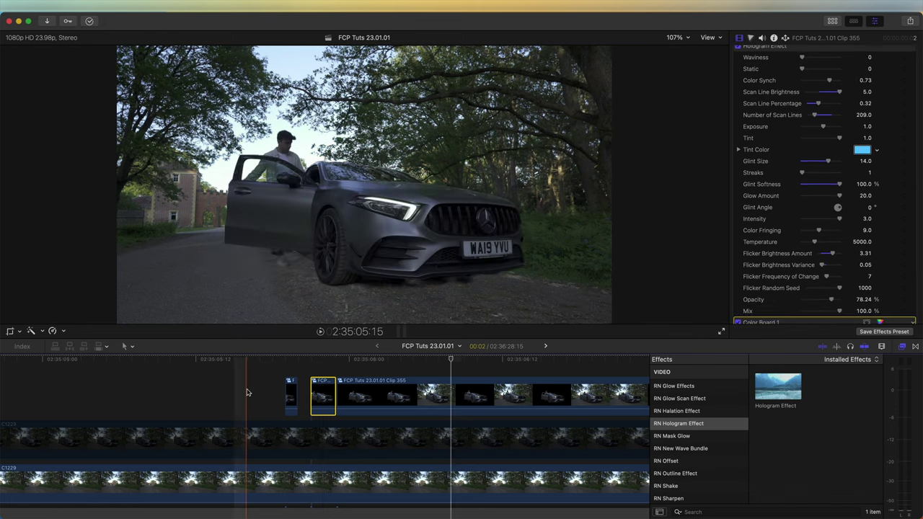
# Give a further one-frame car piece the hologram look with effect Opacity at 100% and Mix at 25.73%, and preview the flicker
pyautogui.moveTo(336, 392); pyautogui.dragTo(343, 392)
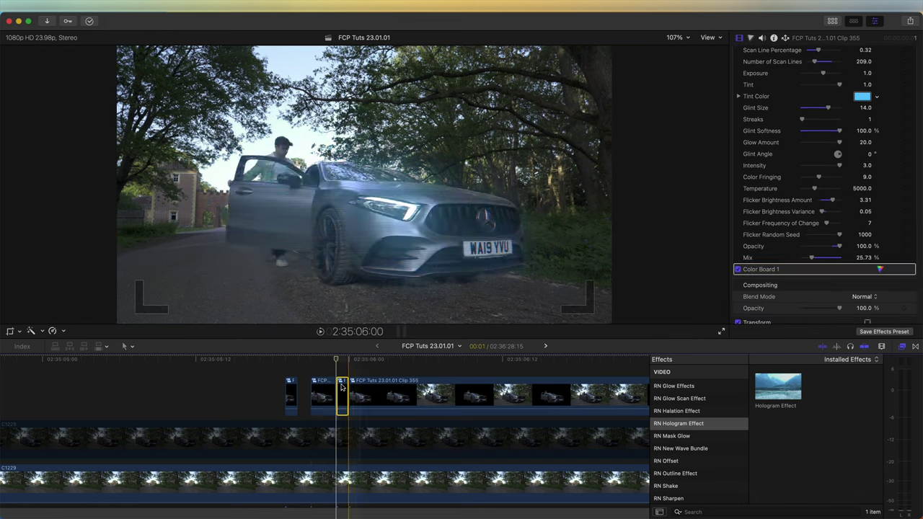
pyautogui.scroll(2, 354, 371)
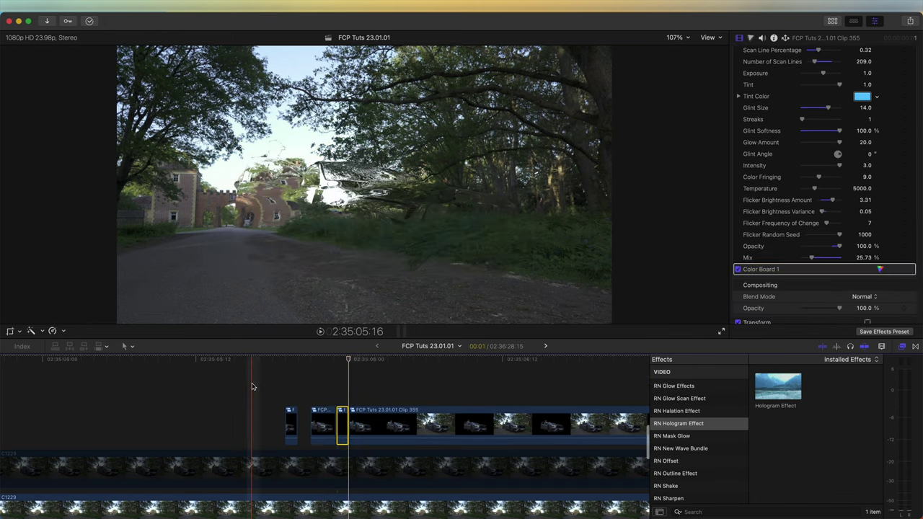
pyautogui.press('space')
pyautogui.press('space')
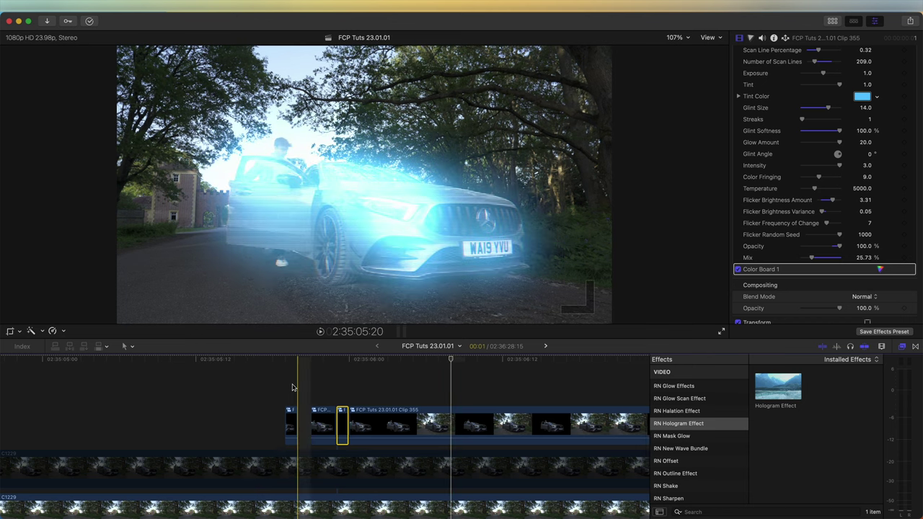
pyautogui.press('space')
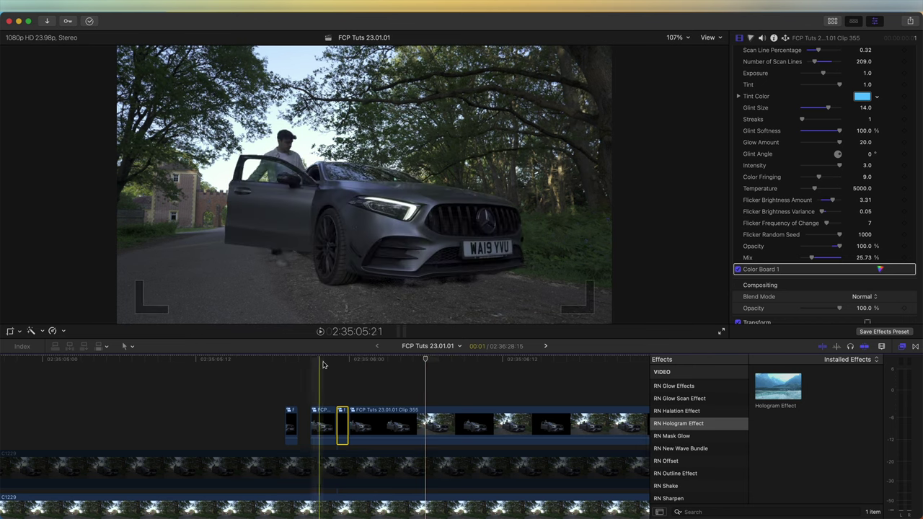
# Delete the rest of the masked car clip after the hologram pieces and enable the disabled C1229 clip beneath them
pyautogui.click(366, 427)
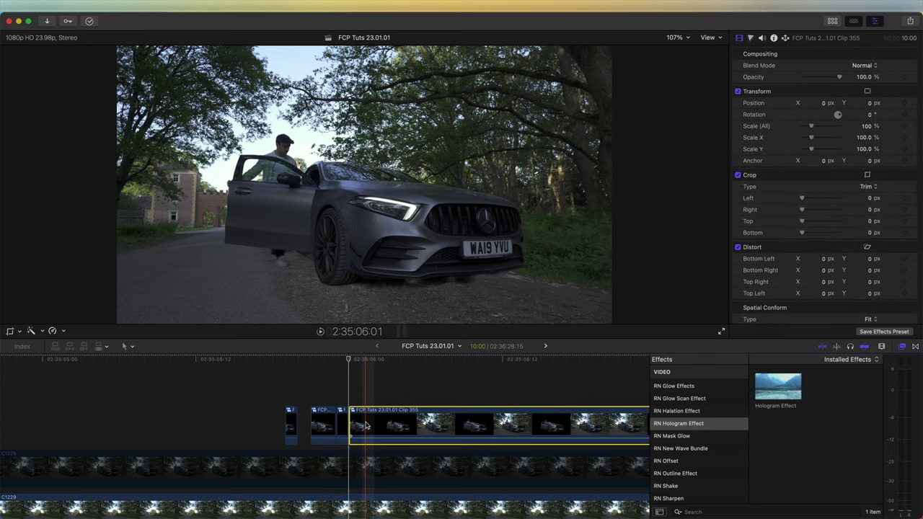
pyautogui.press('Delete')
pyautogui.click(356, 462)
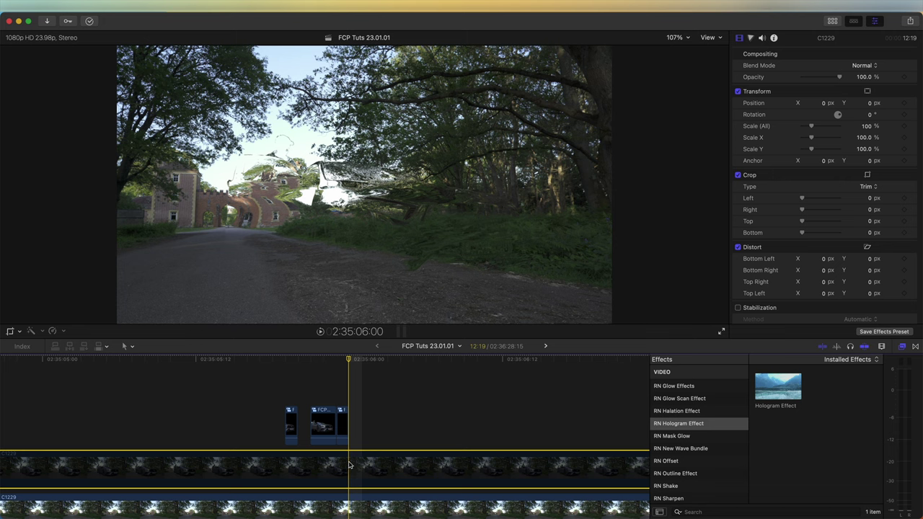
pyautogui.press('v')
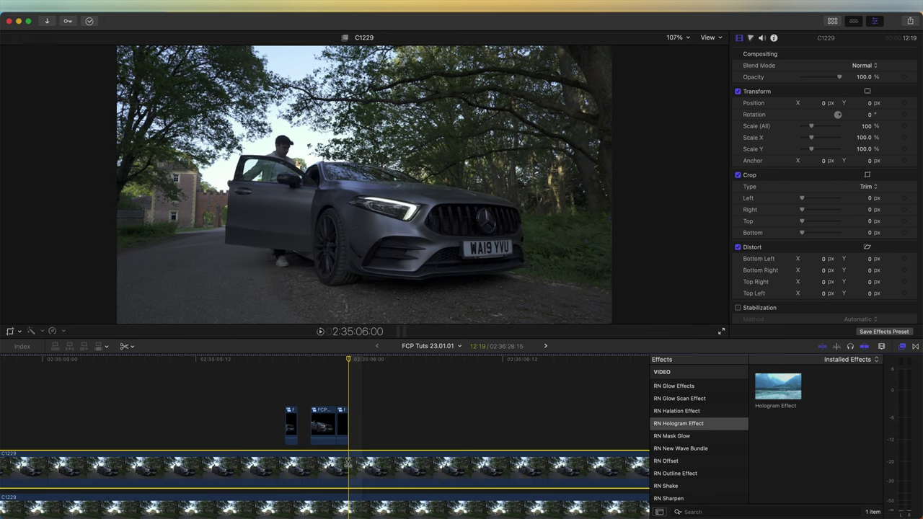
# Split the upper C1229 clip at 02:35:06:00 and delete the part before the cut
pyautogui.press('b')
pyautogui.click(348, 463)
pyautogui.press('a')
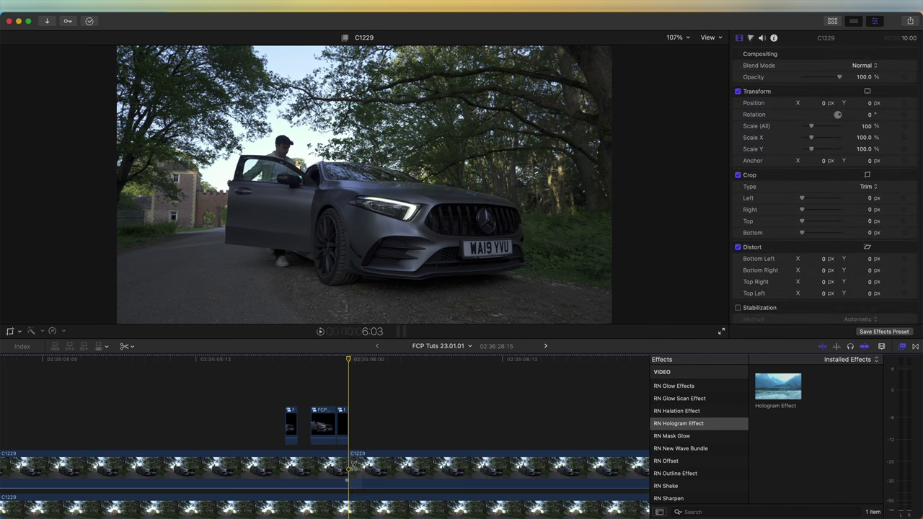
pyautogui.click(314, 467)
pyautogui.press('Delete')
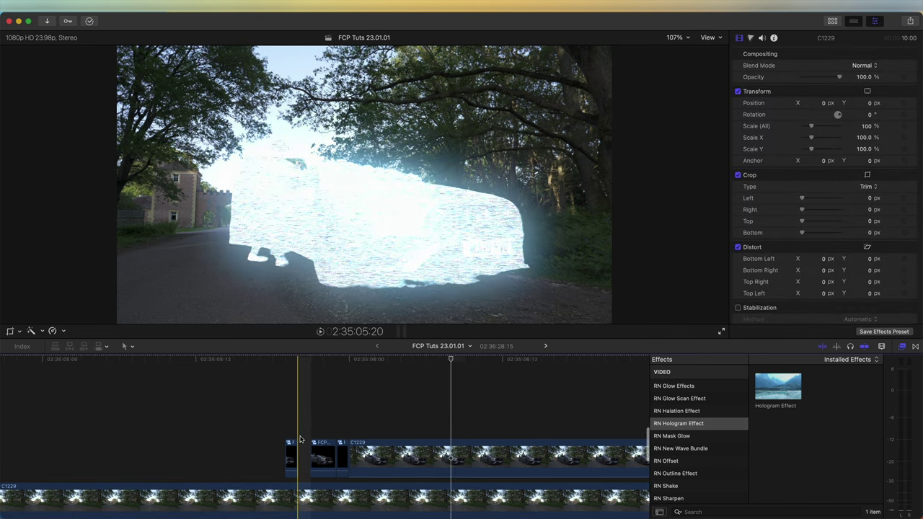
# Extend the start of the upper C1229 clip two frames earlier and add a Cross Dissolve there
pyautogui.click(349, 368)
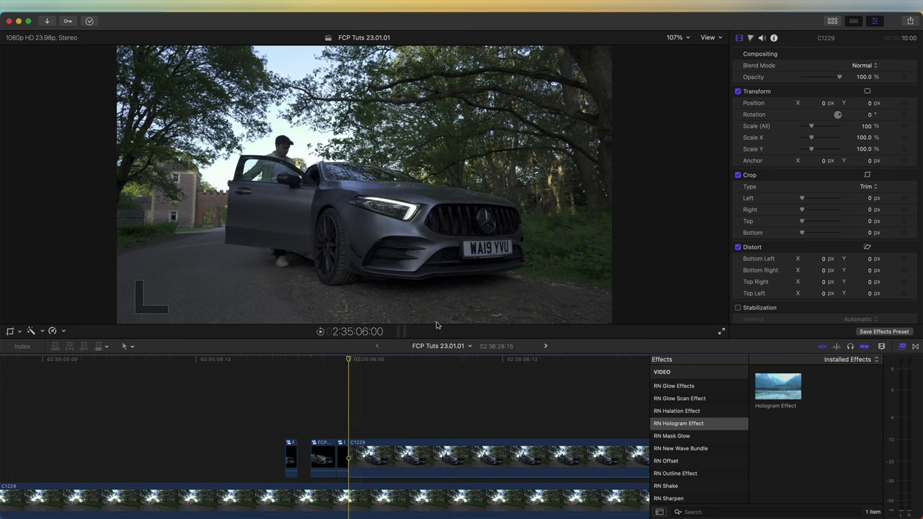
pyautogui.moveTo(349, 458); pyautogui.dragTo(329, 460)
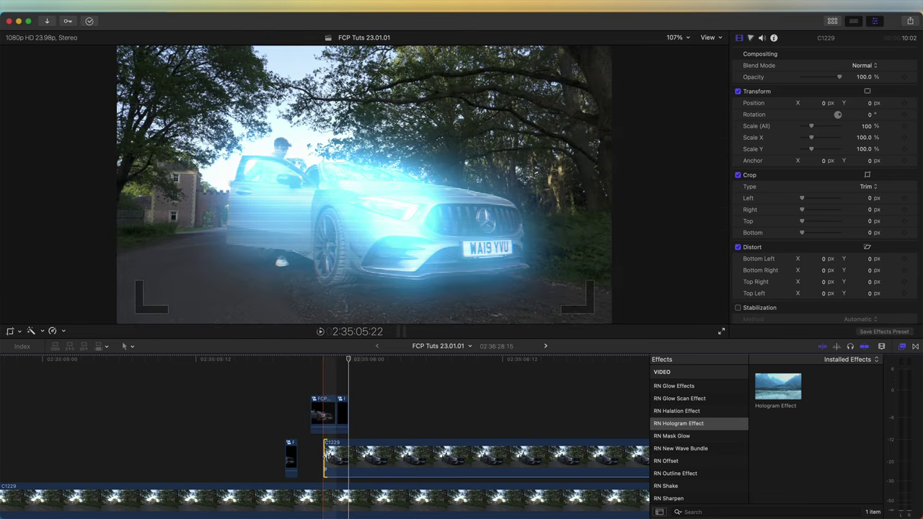
pyautogui.press('super+t')
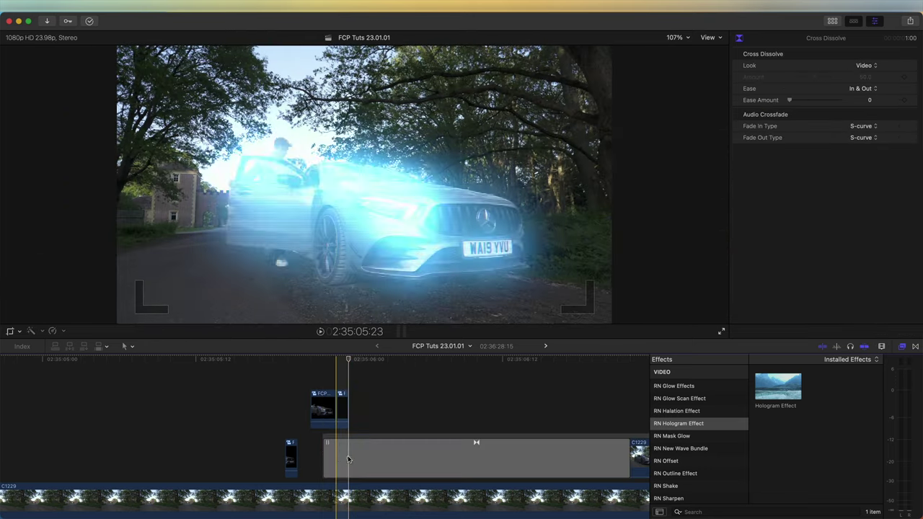
# Preview the reveal and shorten the Cross Dissolve on the upper C1229 clip to end with the hologram pieces at 02:35:06:00
pyautogui.press('space')
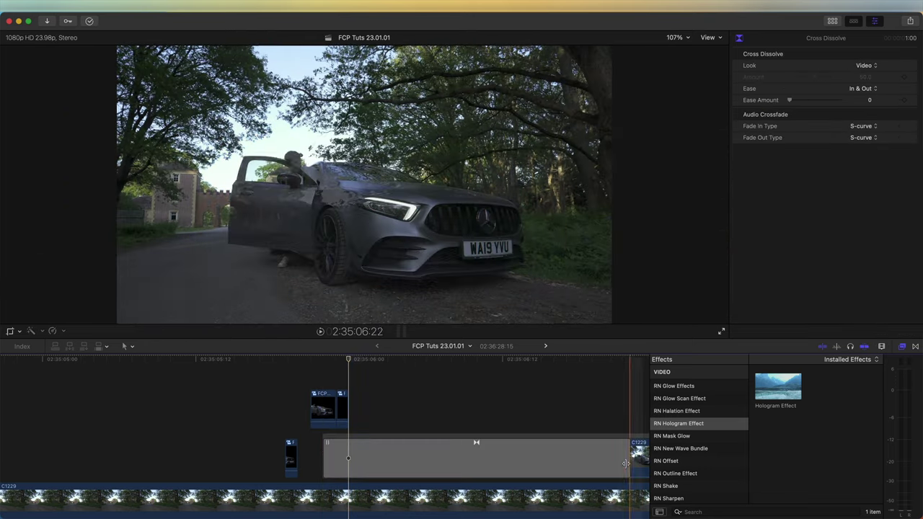
pyautogui.moveTo(348, 458); pyautogui.dragTo(340, 457)
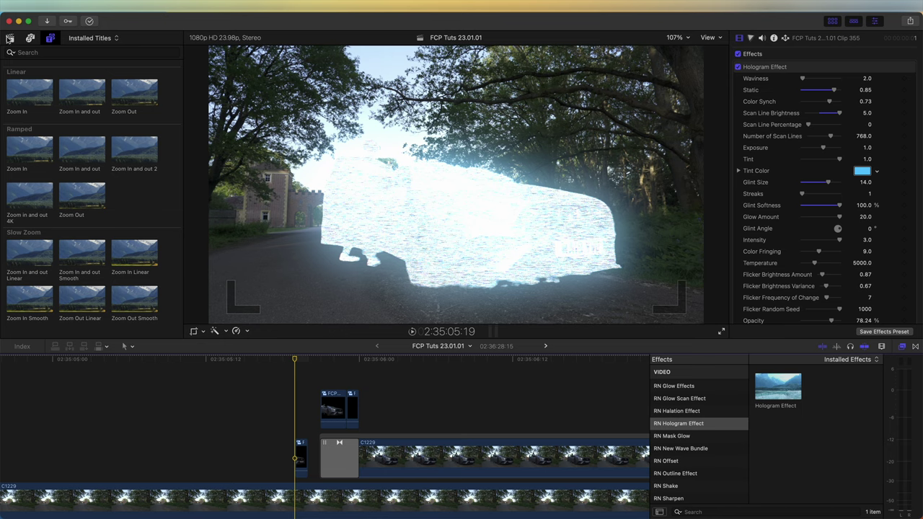
# Add a Short adjustment layer above the hologram pieces at 02:35:05:19 and trim it to five frames, ending where the pieces end
pyautogui.click(10, 38)
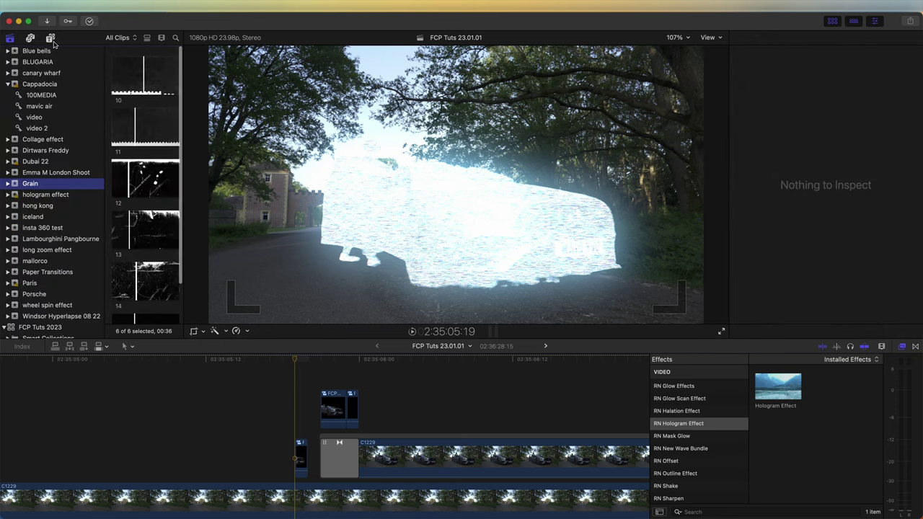
pyautogui.click(50, 38)
pyautogui.click(80, 96)
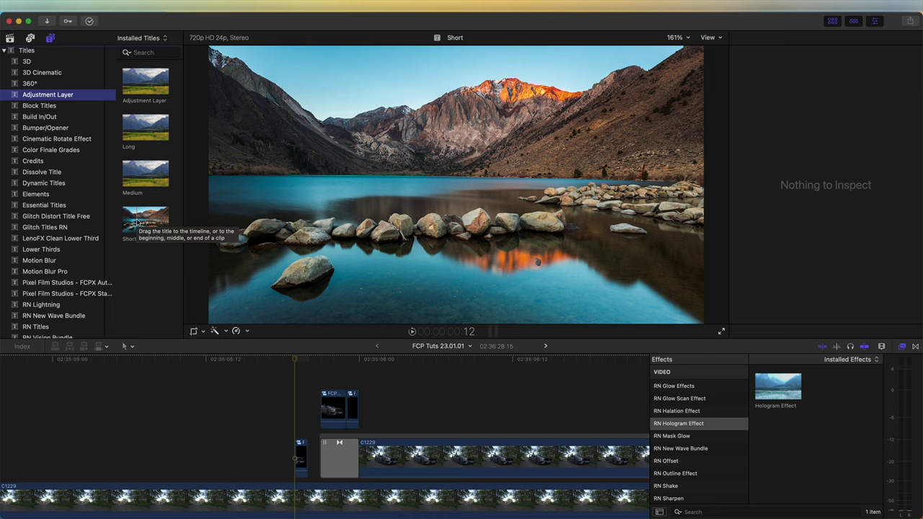
pyautogui.moveTo(137, 222); pyautogui.dragTo(368, 379)
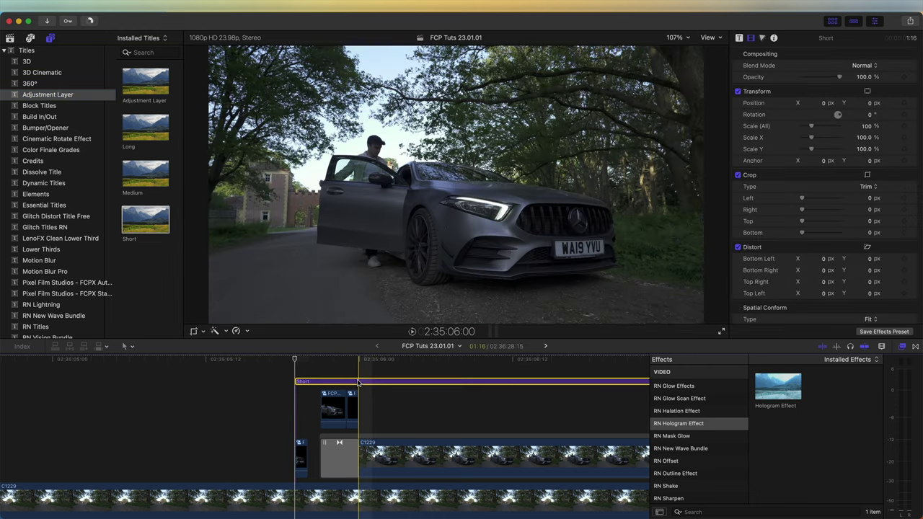
# Apply the Rumble effect from RN Shake to the Short adjustment layer and the two hologram pieces beneath it, and preview the shake
pyautogui.click(321, 359)
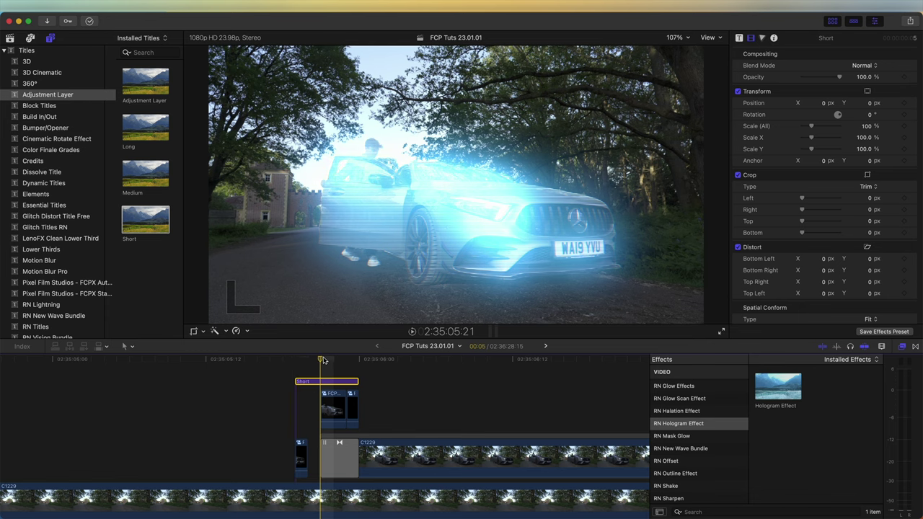
pyautogui.scroll(4, 720, 428)
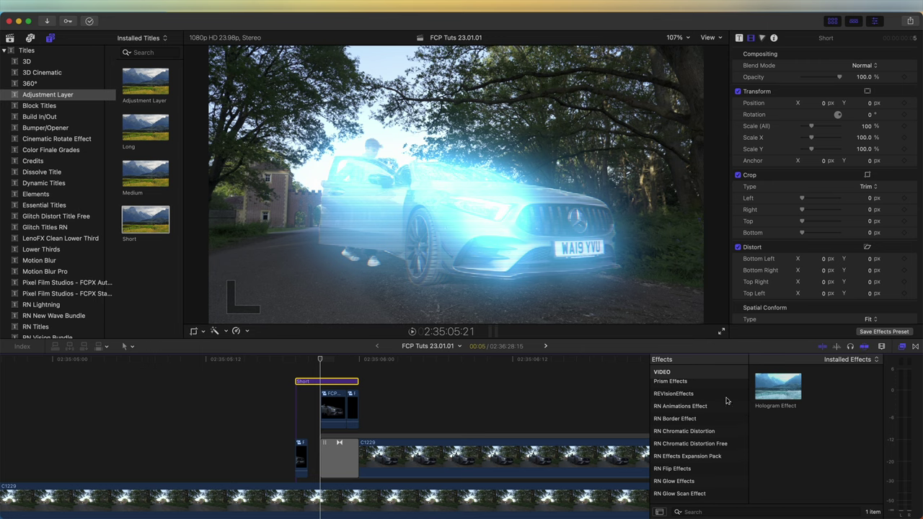
pyautogui.scroll(-4, 726, 402)
pyautogui.click(696, 454)
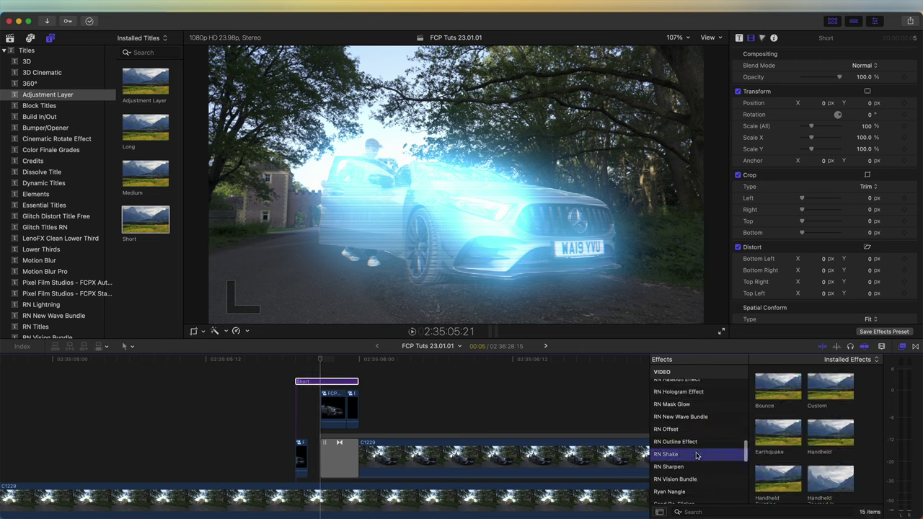
pyautogui.scroll(-1, 696, 455)
pyautogui.scroll(-3, 800, 395)
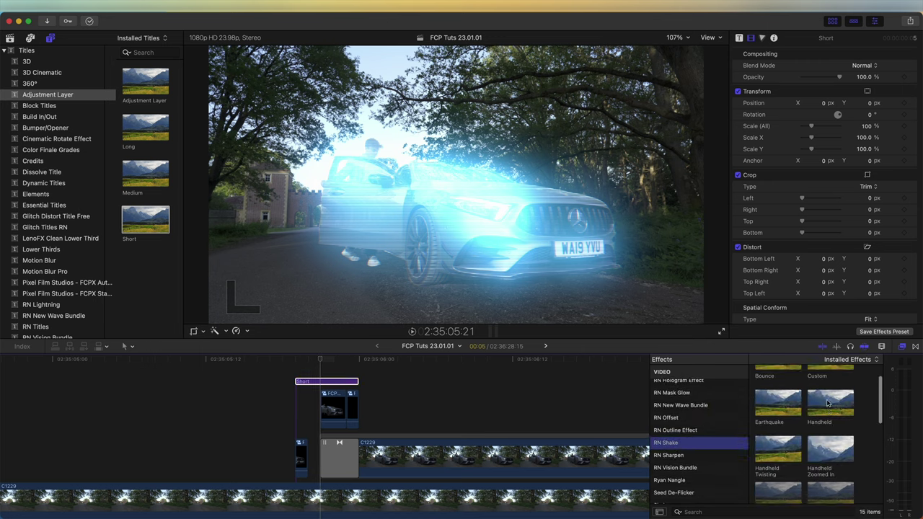
pyautogui.scroll(-2, 827, 407)
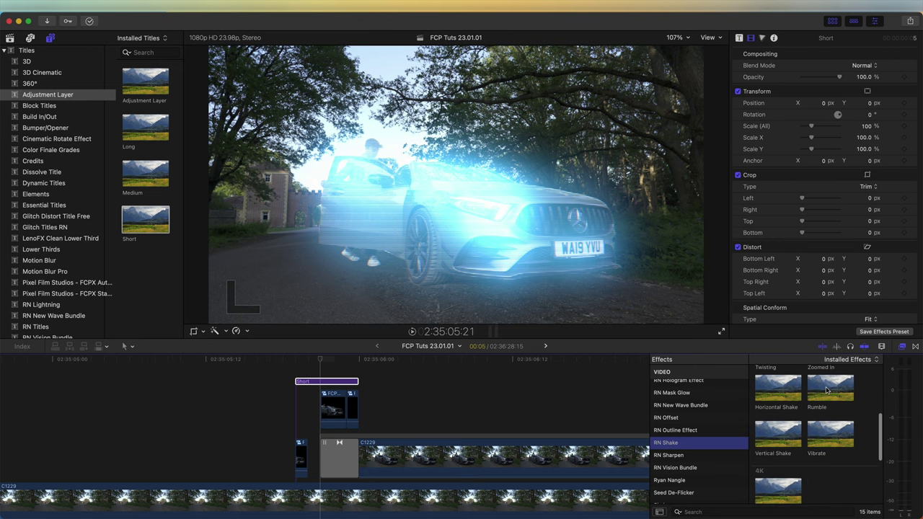
pyautogui.moveTo(827, 389); pyautogui.dragTo(369, 368)
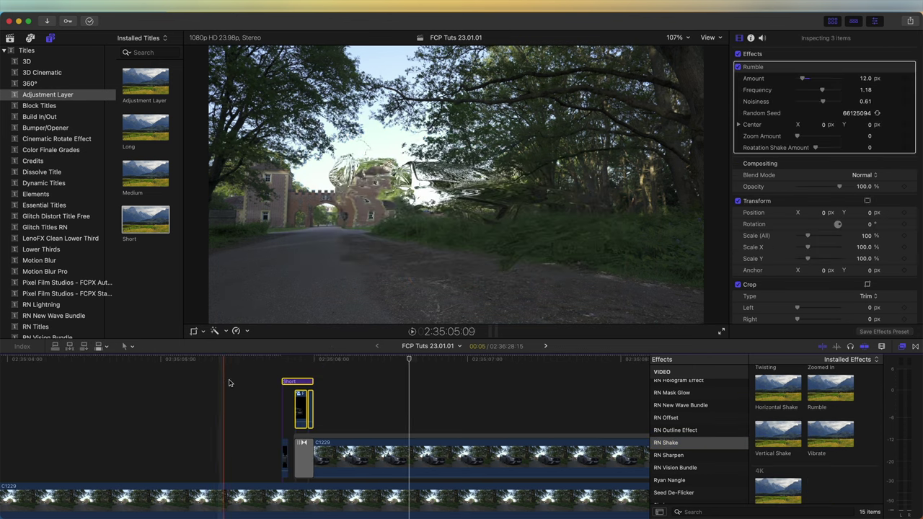
pyautogui.press('space')
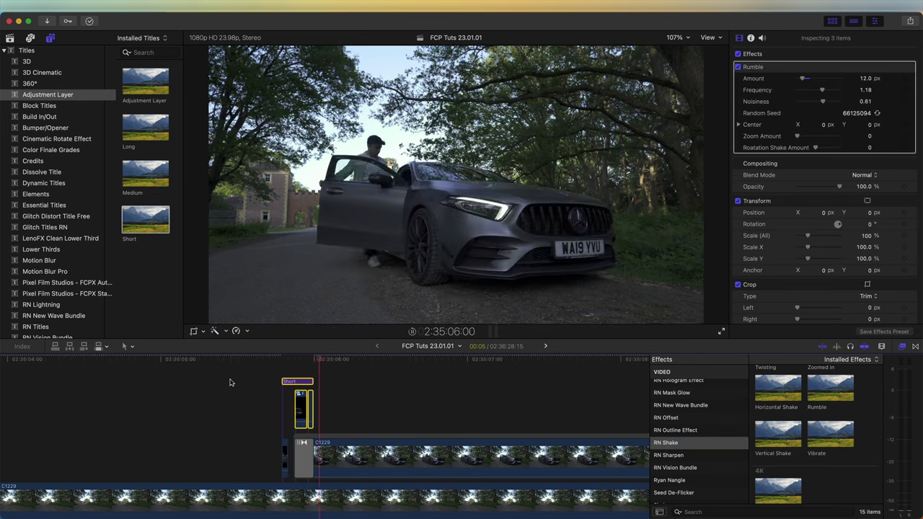
pyautogui.press('space')
pyautogui.press('space')
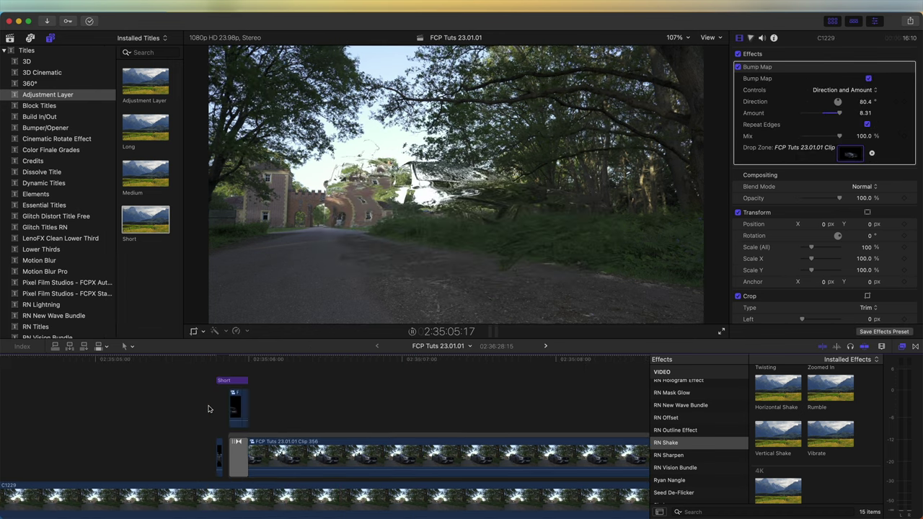
pyautogui.press('space')
# Add the Ramped Zoom In and out title from Smooth Camera Zooms above the transition and set its Zoom Amount to 8.12
pyautogui.click(263, 359)
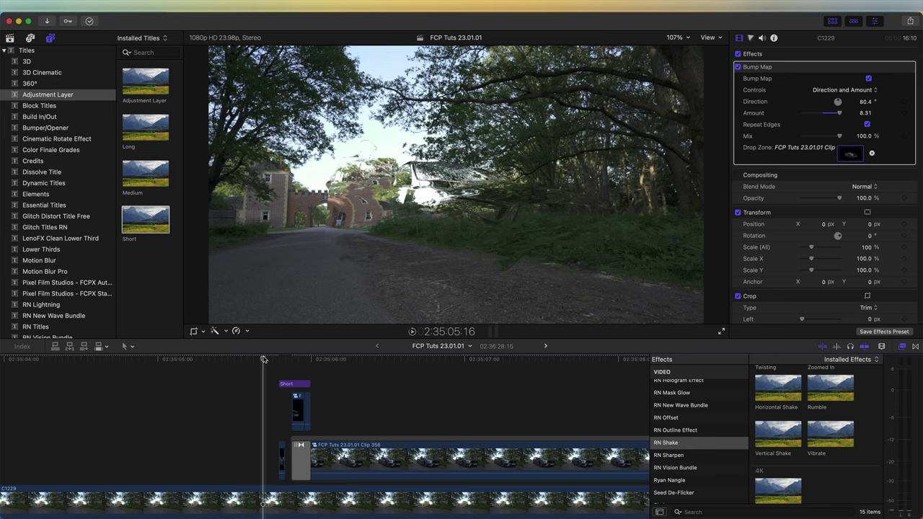
pyautogui.scroll(-5, 58, 216)
pyautogui.click(63, 232)
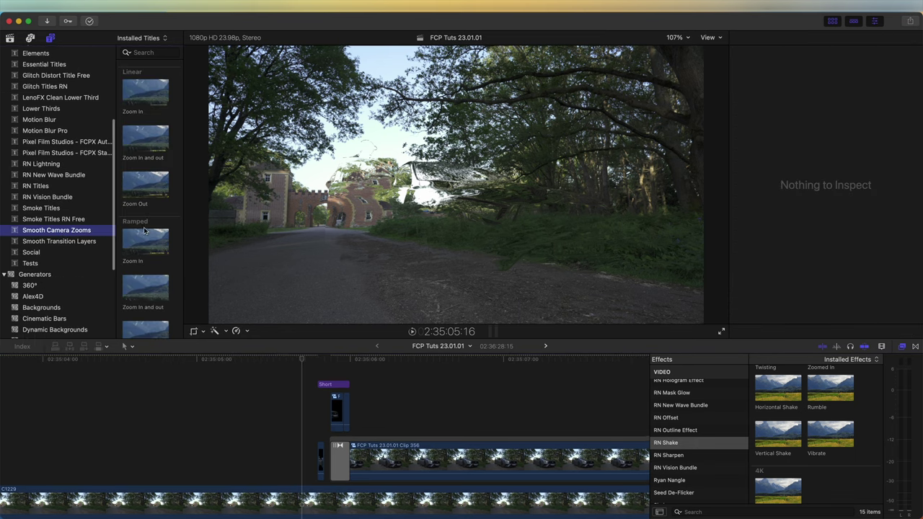
pyautogui.scroll(-5, 145, 231)
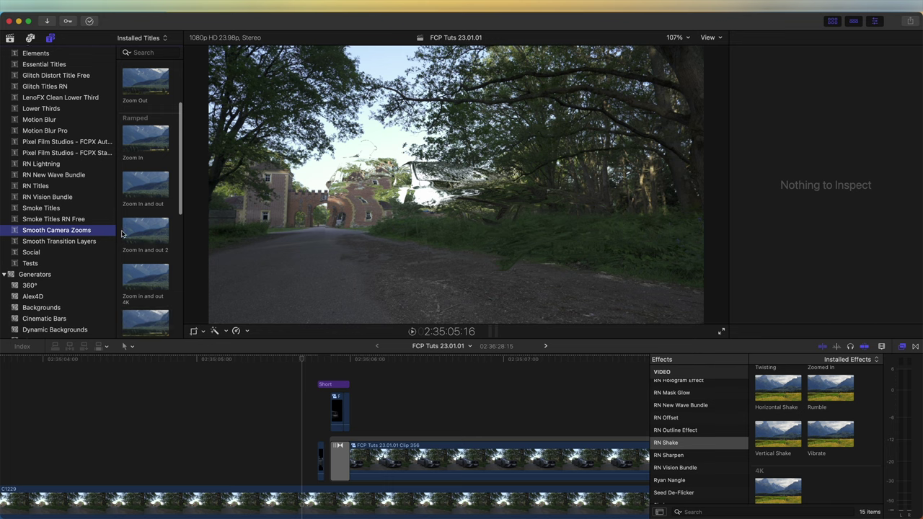
pyautogui.scroll(-2, 126, 217)
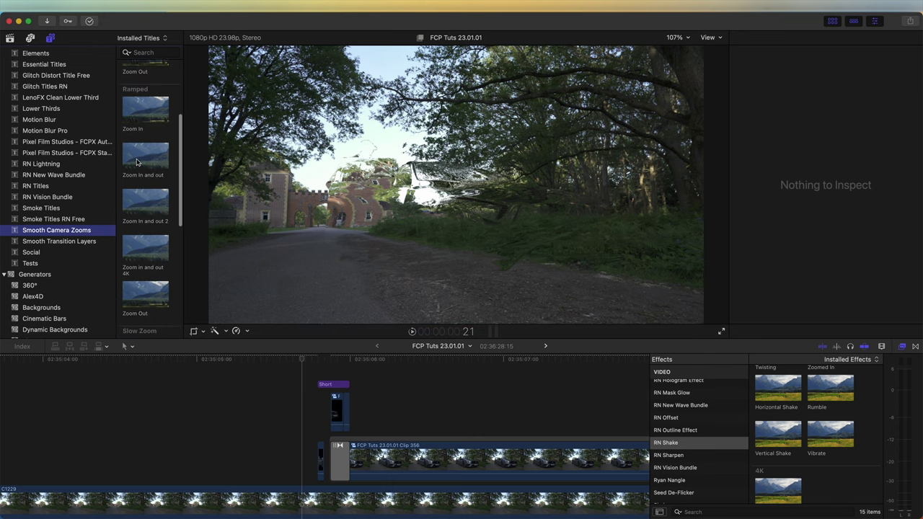
pyautogui.moveTo(137, 163); pyautogui.dragTo(225, 379)
pyautogui.moveTo(812, 89); pyautogui.dragTo(806, 90)
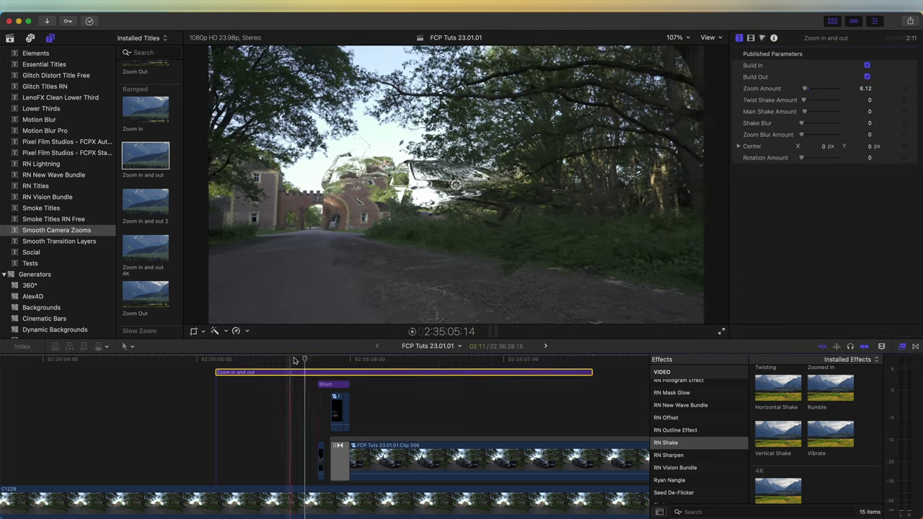
# Move the zoom's center onto the car near the open door, about X -0.2 px and Y -0.13 px, and preview the zoom
pyautogui.click(295, 358)
pyautogui.moveTo(457, 186); pyautogui.dragTo(395, 193)
pyautogui.click(243, 373)
pyautogui.press('space')
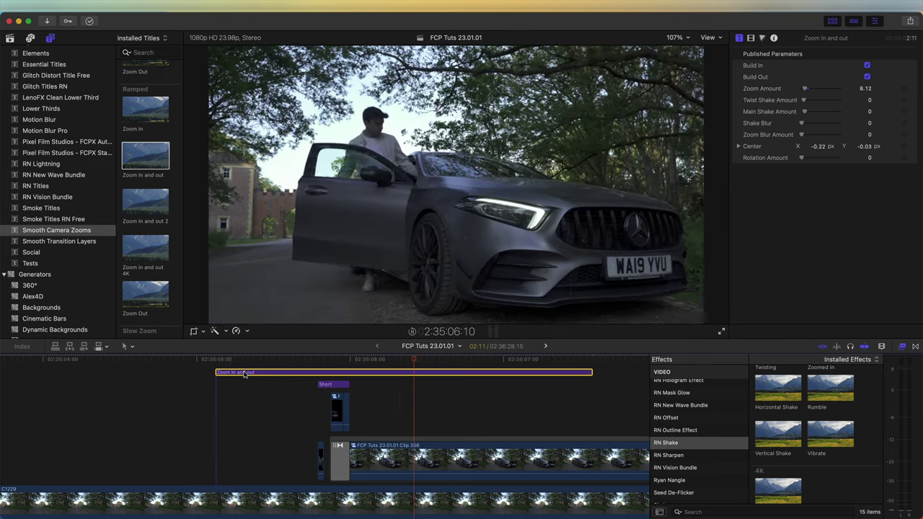
pyautogui.press('space')
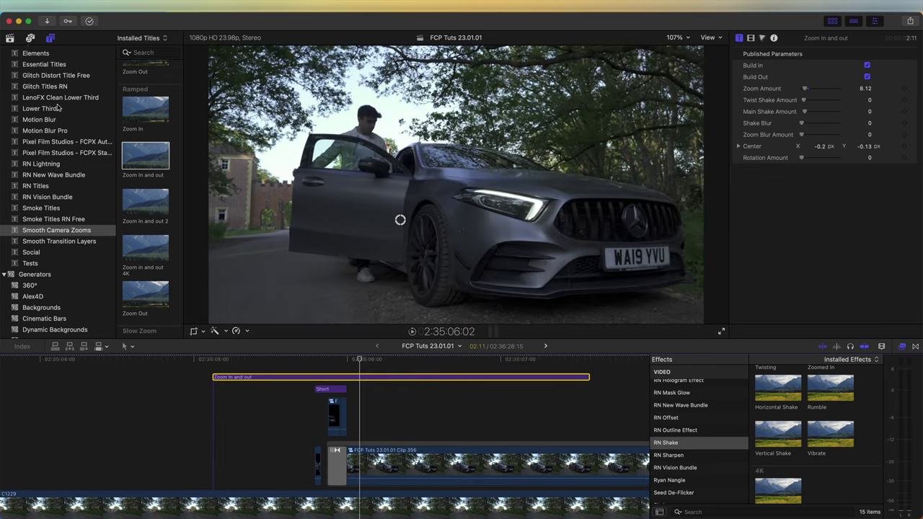
# Place a 10-second Adjustment Layer above the Zoom In and out title, starting slightly before it
pyautogui.scroll(10, 61, 96)
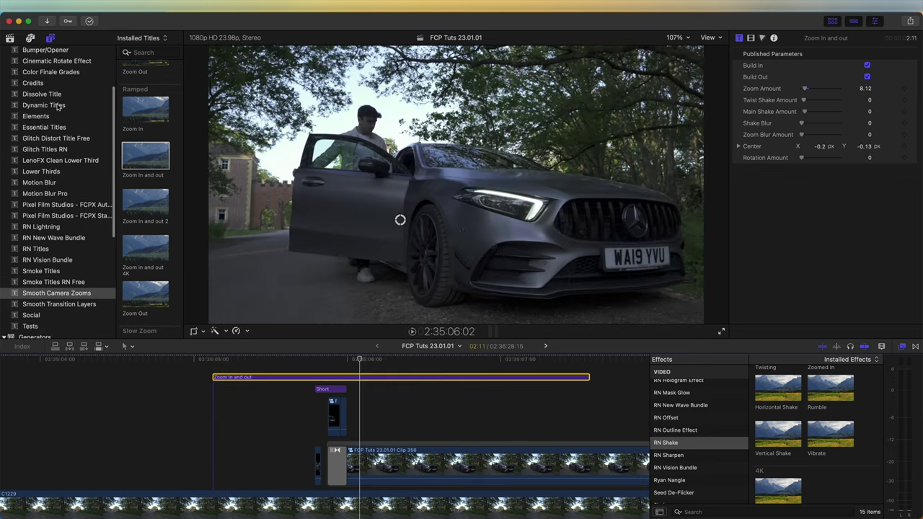
pyautogui.click(48, 95)
pyautogui.moveTo(145, 81); pyautogui.dragTo(196, 365)
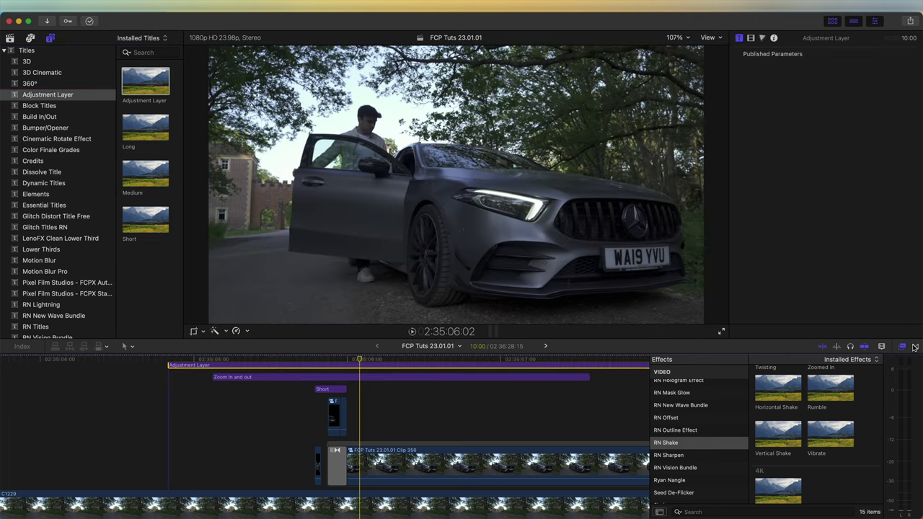
# Apply the Handheld effect from RN Shake to the long adjustment layer and play back the sequence to check the camera movement
pyautogui.click(696, 443)
pyautogui.scroll(5, 811, 431)
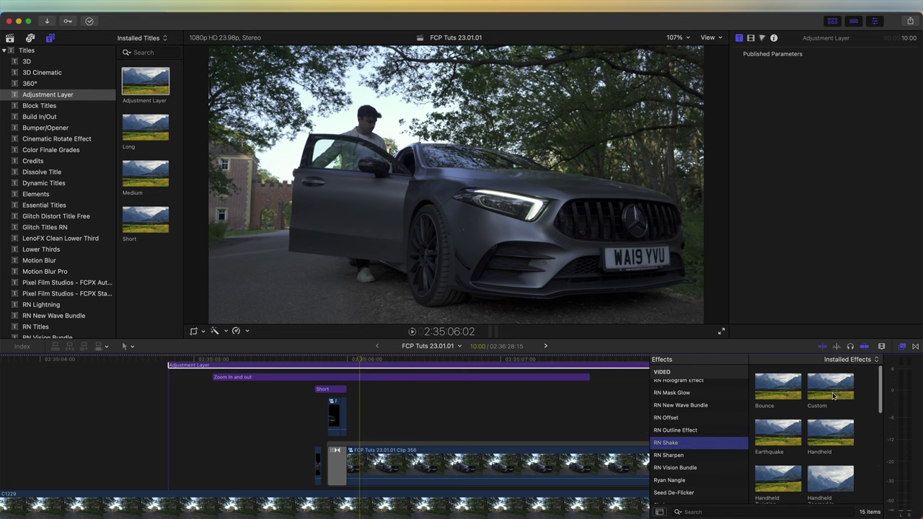
pyautogui.scroll(-3, 808, 425)
pyautogui.scroll(2, 799, 431)
pyautogui.doubleClick(830, 409)
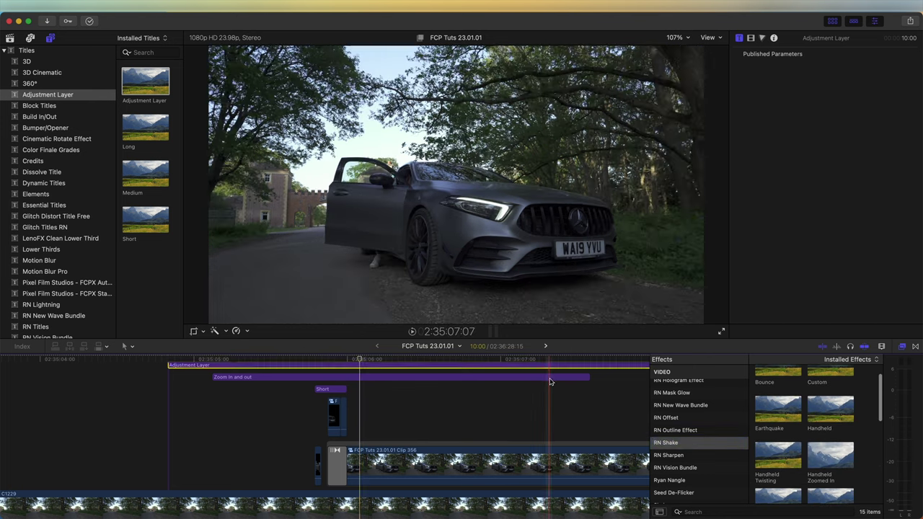
pyautogui.scroll(3, 549, 382)
pyautogui.moveTo(822, 410); pyautogui.dragTo(365, 409)
pyautogui.press('space')
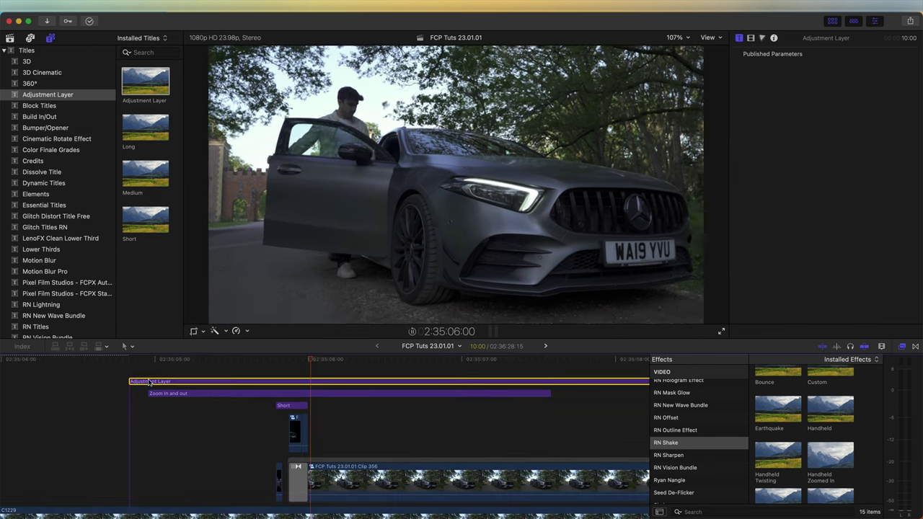
pyautogui.click(149, 382)
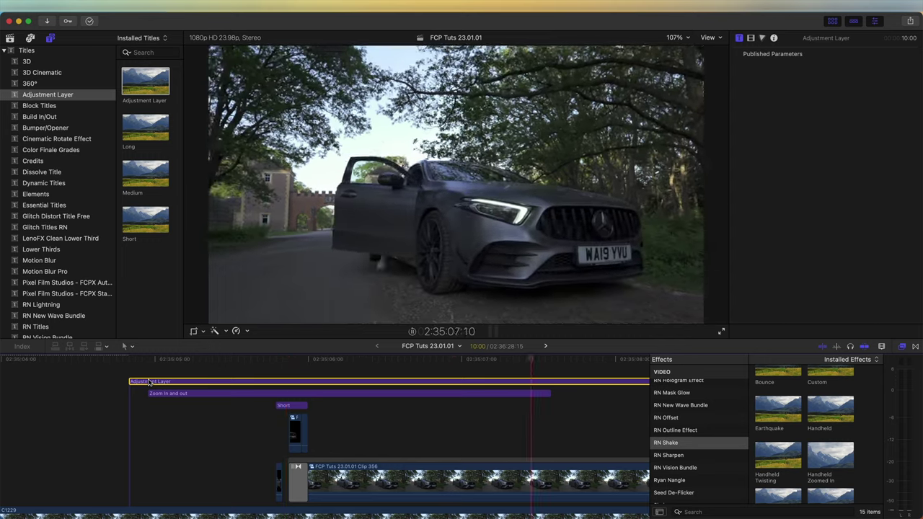
pyautogui.press('/')
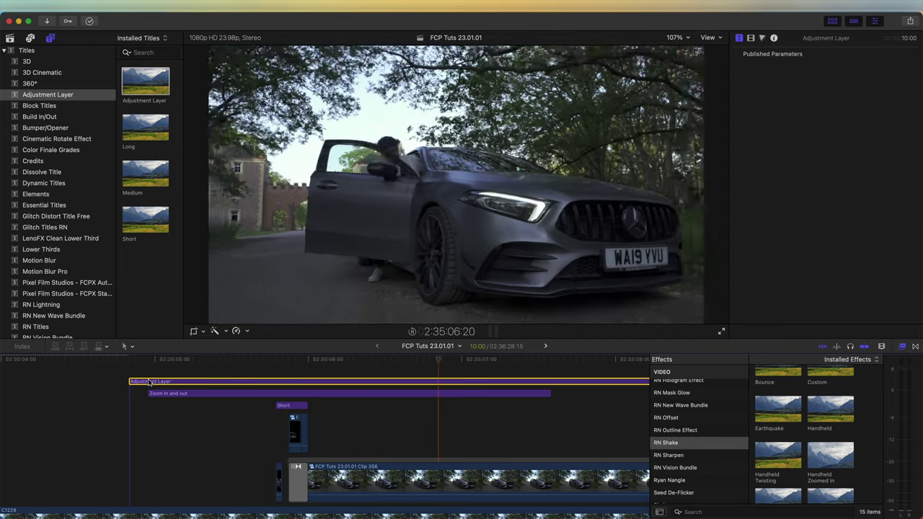
pyautogui.hscroll(3, 159, 384)
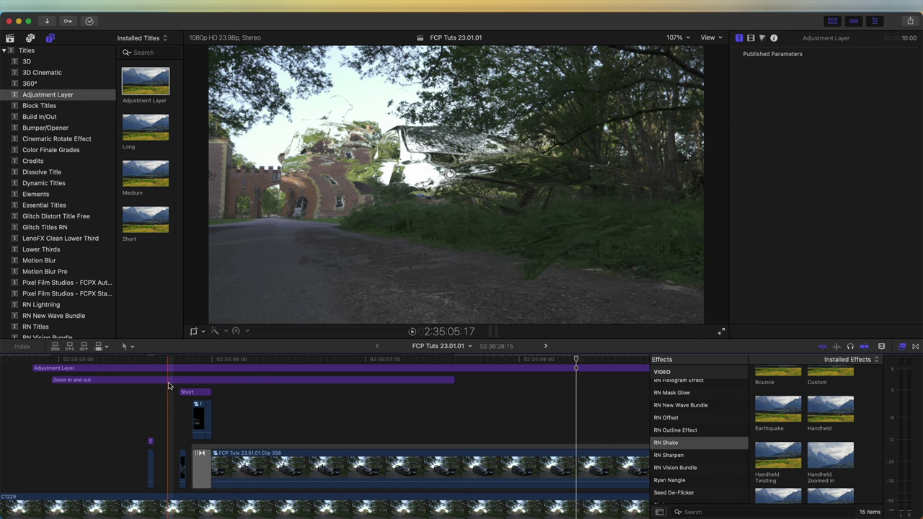